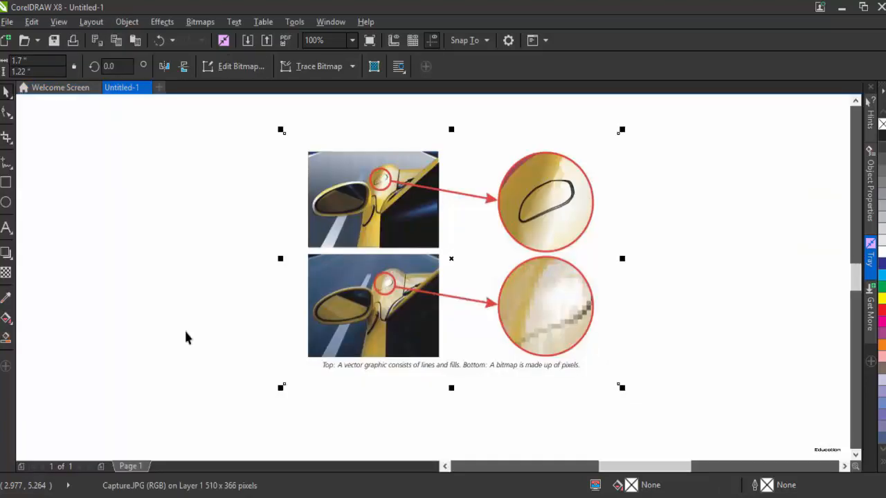
{"action": "scroll", "coordinate": [580, 174], "scroll_direction": "up", "scroll_amount": 1}
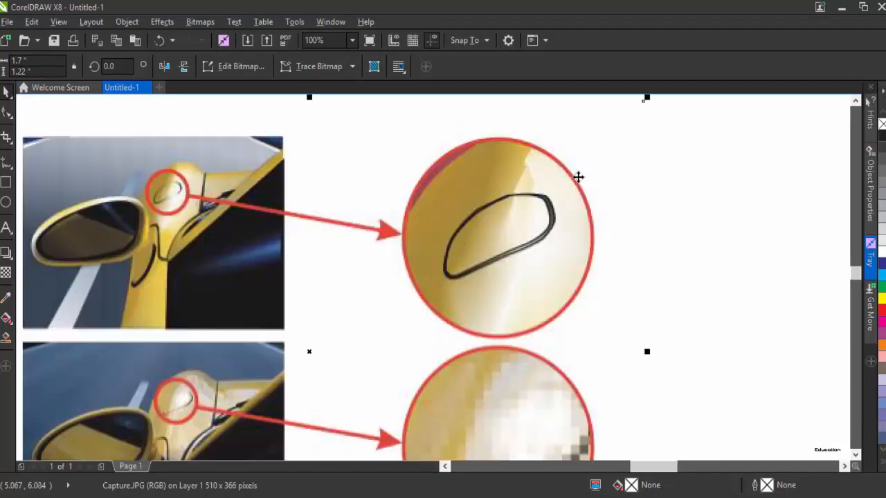
{"action": "scroll", "coordinate": [574, 179], "scroll_direction": "down", "scroll_amount": 1}
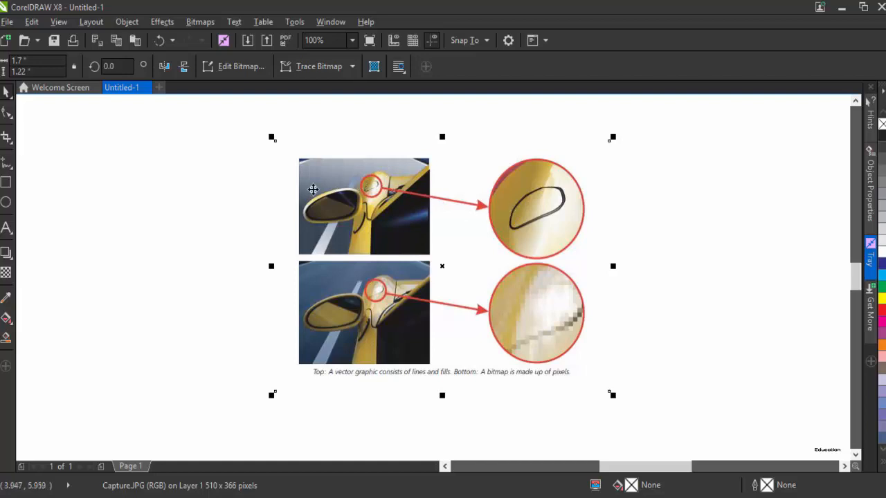
{"action": "left_click", "coordinate": [6, 227]}
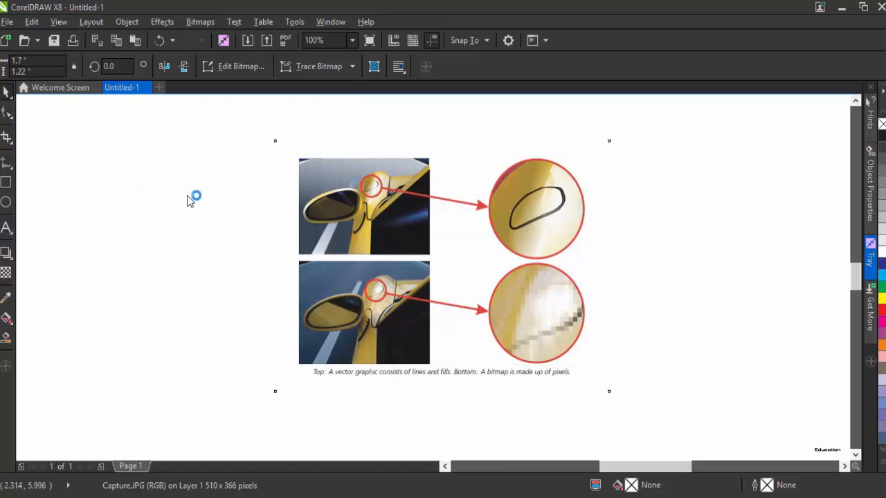
{"action": "left_click", "coordinate": [229, 205]}
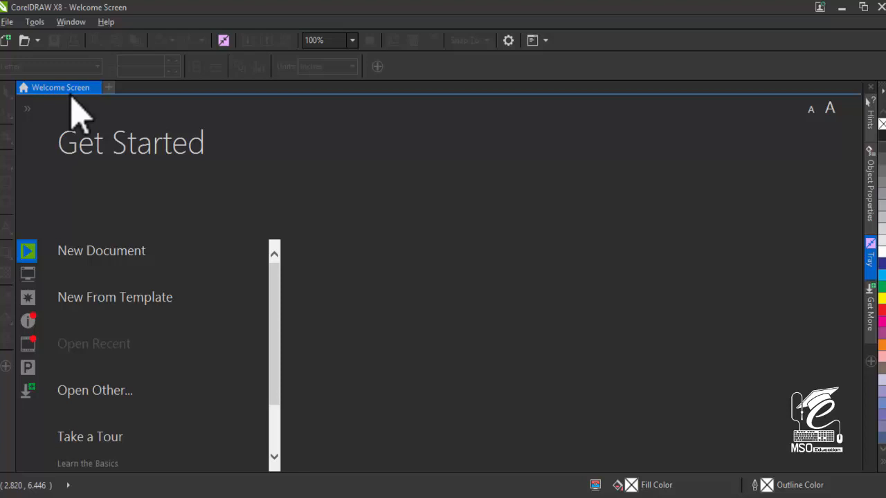
Open the workspace's Appearance options and set the interface colour theme to Light.
{"action": "left_click", "coordinate": [37, 26]}
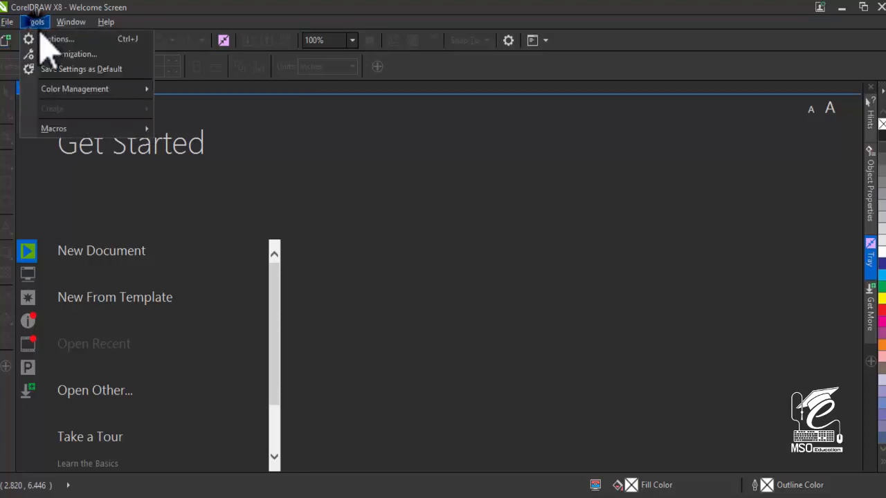
{"action": "left_click", "coordinate": [44, 39]}
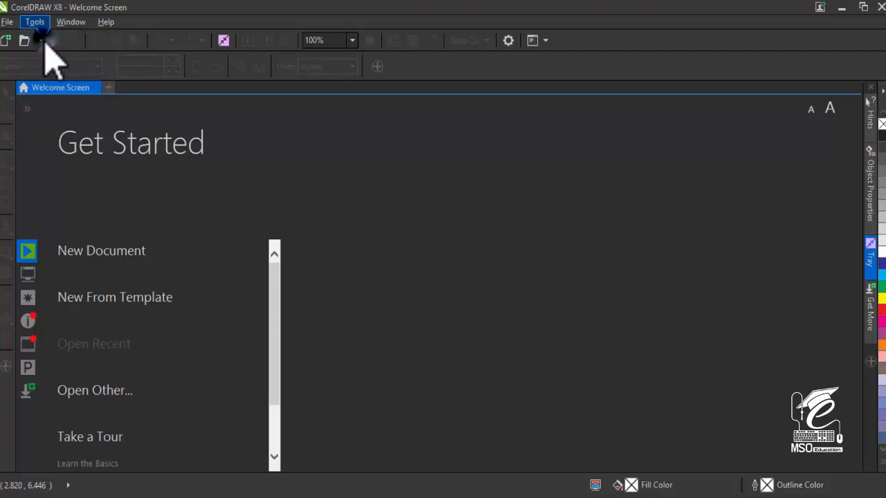
{"action": "left_click", "coordinate": [218, 89]}
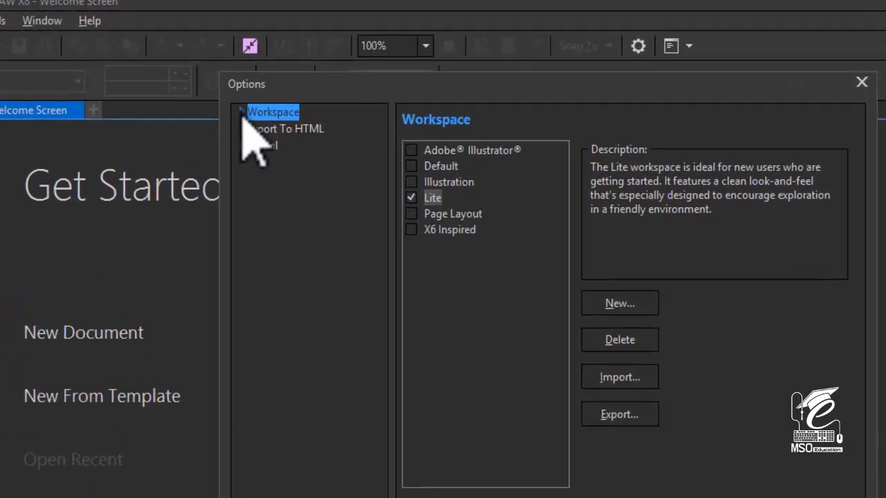
{"action": "left_click", "coordinate": [242, 113]}
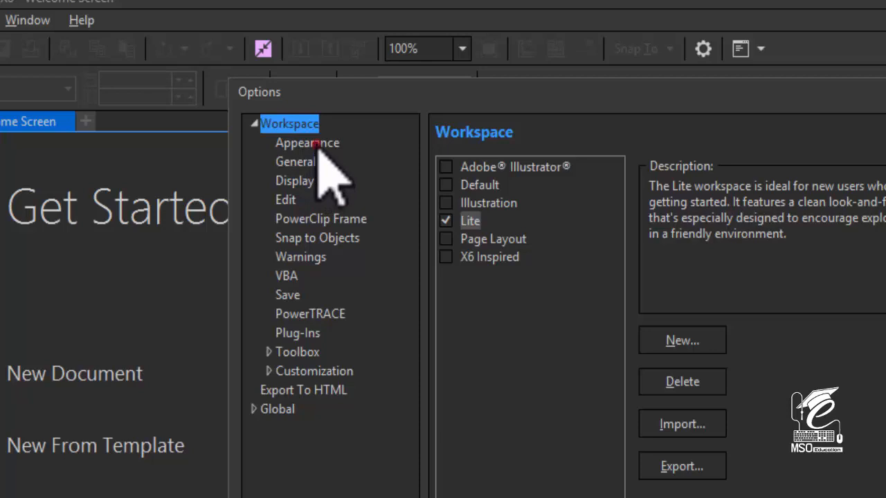
{"action": "left_click", "coordinate": [315, 144]}
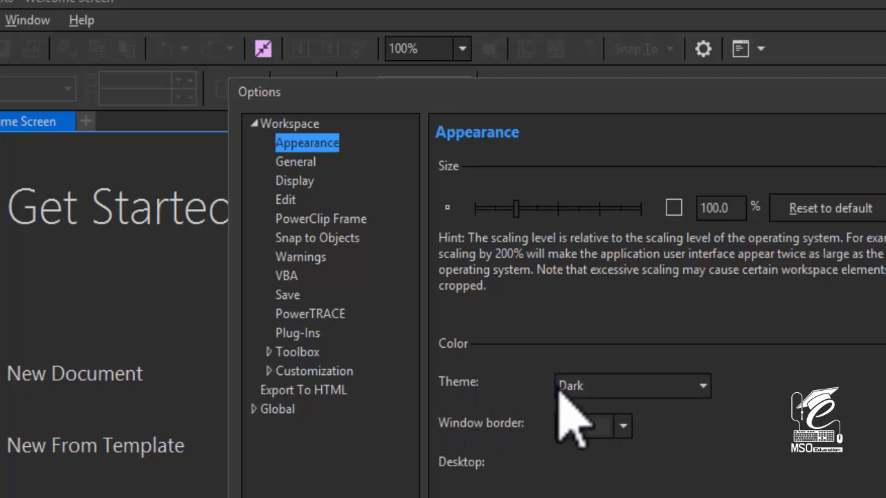
{"action": "left_click", "coordinate": [615, 385]}
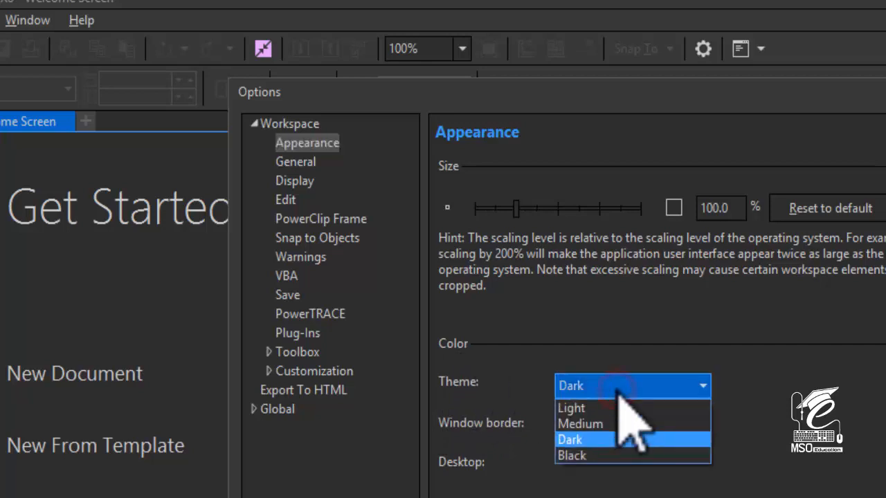
{"action": "left_click", "coordinate": [616, 408]}
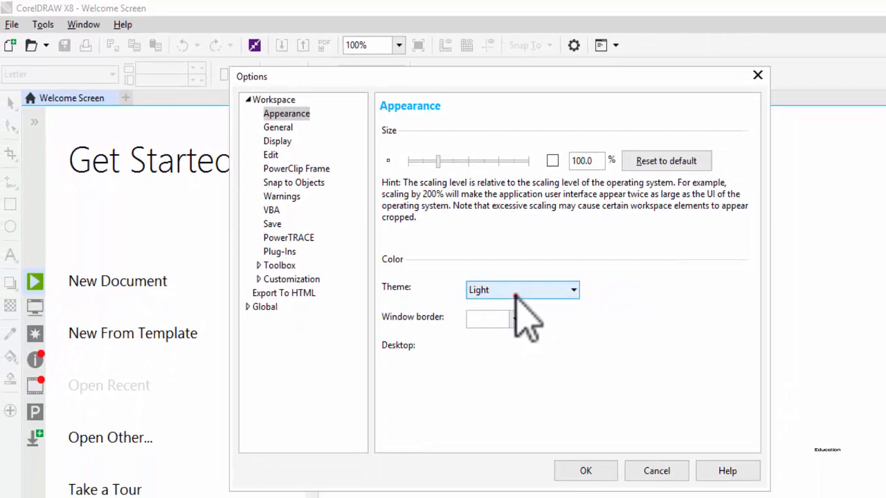
Try the Medium, Dark and Black interface themes, and return the theme to Dark.
{"action": "left_click", "coordinate": [519, 291]}
{"action": "left_click", "coordinate": [518, 317]}
{"action": "left_click", "coordinate": [523, 290]}
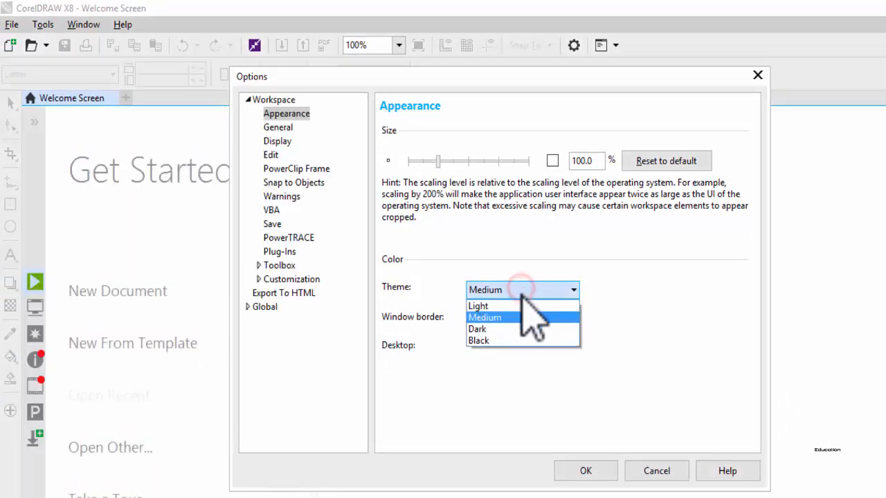
{"action": "left_click", "coordinate": [518, 328]}
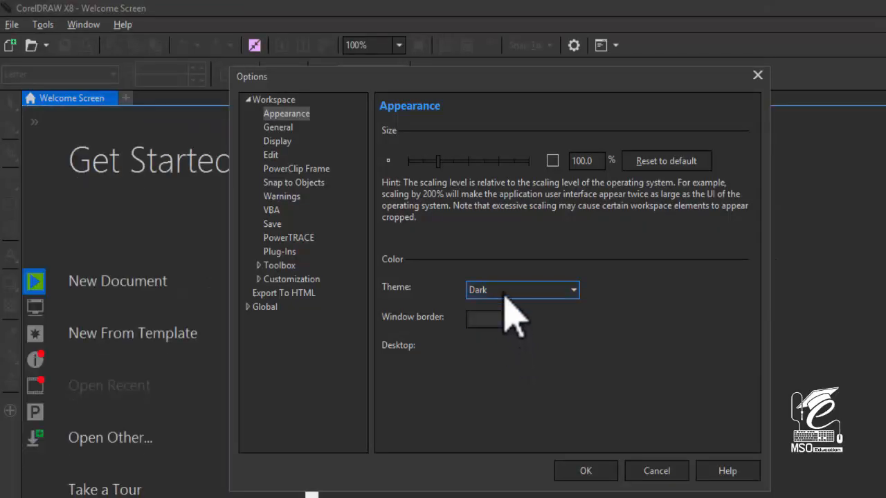
{"action": "left_click", "coordinate": [504, 293]}
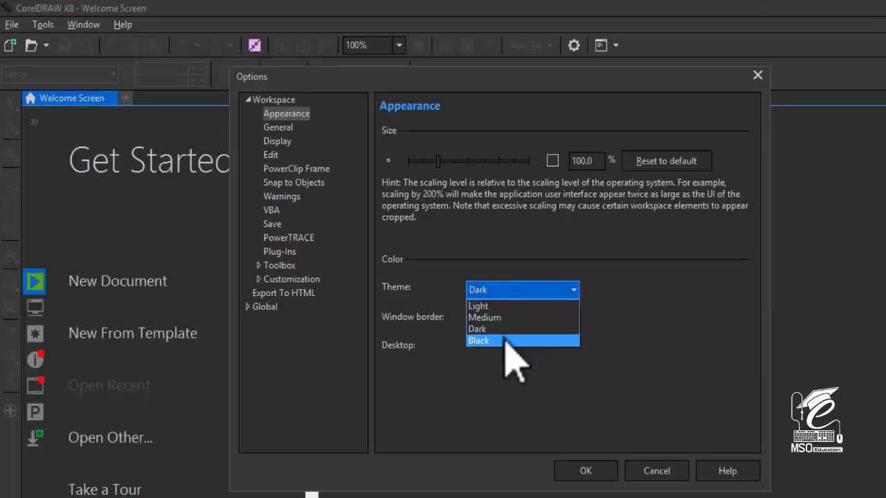
{"action": "left_click", "coordinate": [504, 339]}
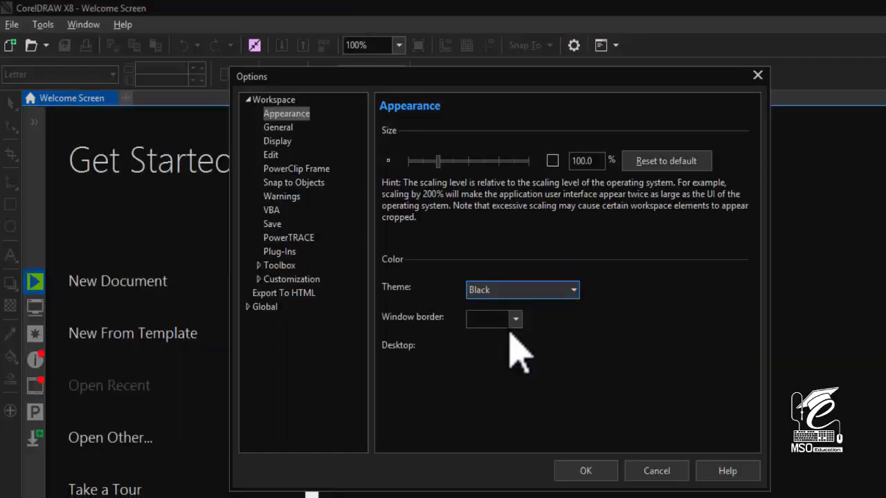
{"action": "left_click", "coordinate": [520, 291]}
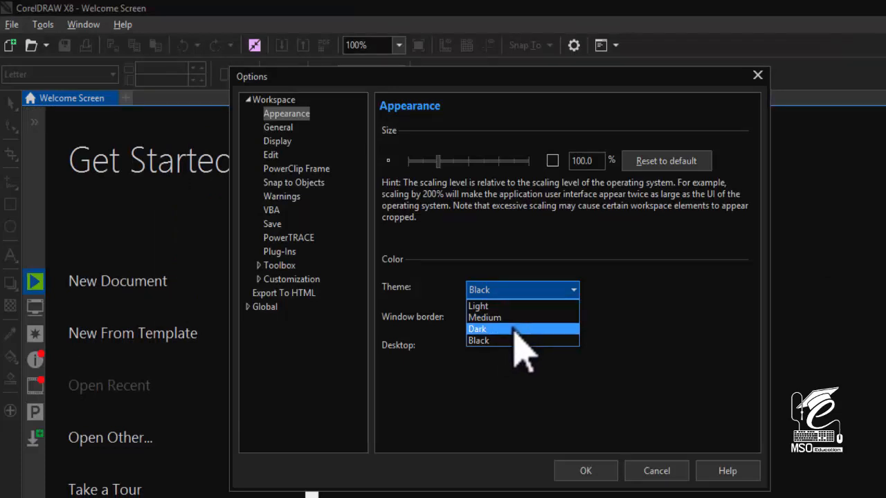
{"action": "left_click", "coordinate": [512, 329]}
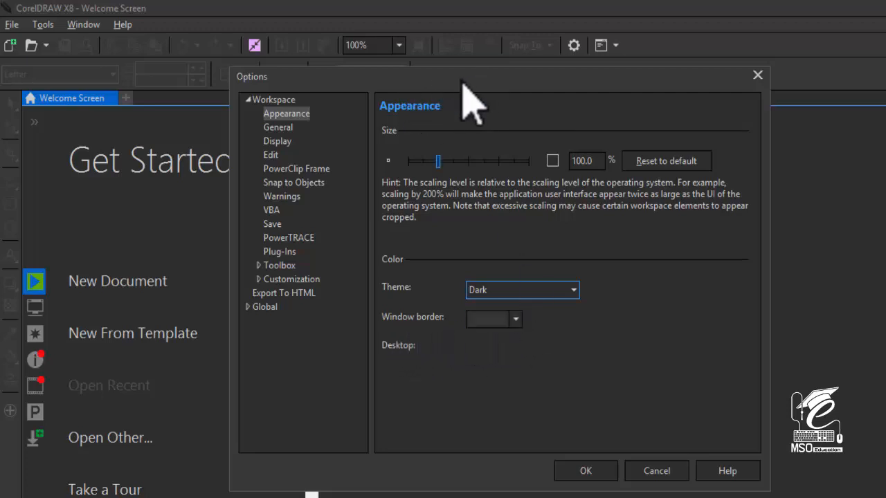
Try a red #D61111 and a black #000000 window border colour, and discard the appearance changes.
{"action": "left_click", "coordinate": [515, 319]}
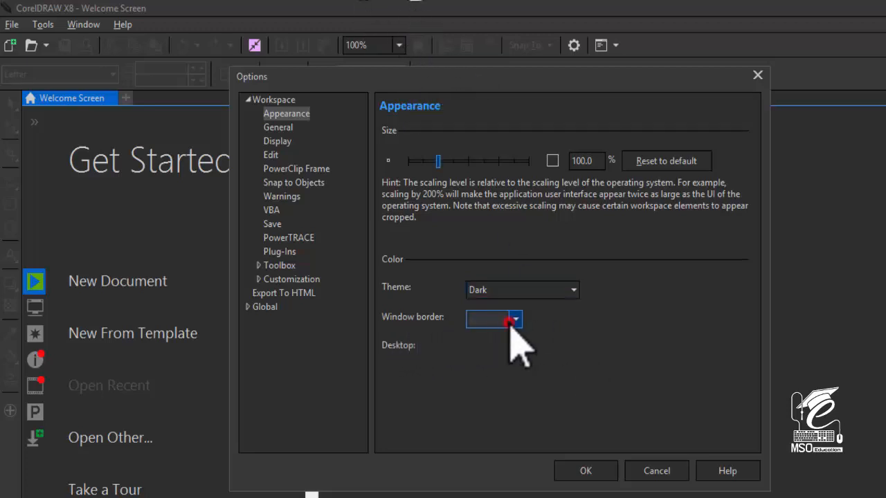
{"action": "left_click", "coordinate": [553, 412]}
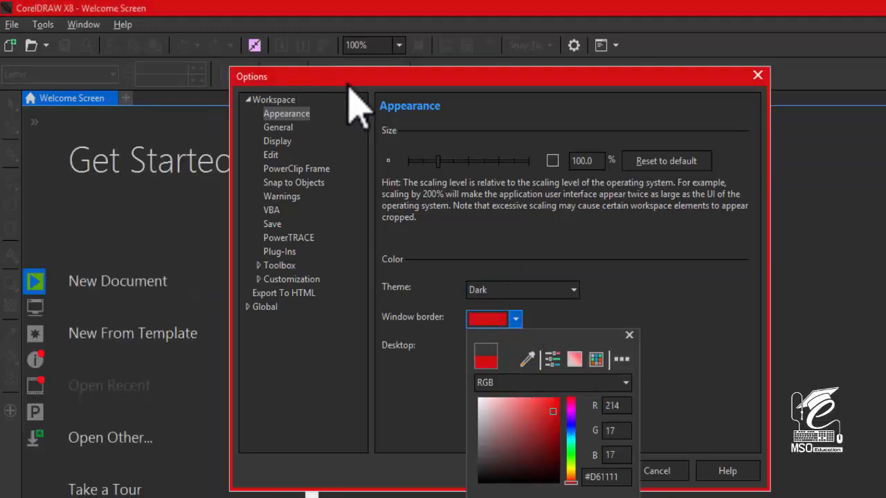
{"action": "left_click", "coordinate": [527, 359]}
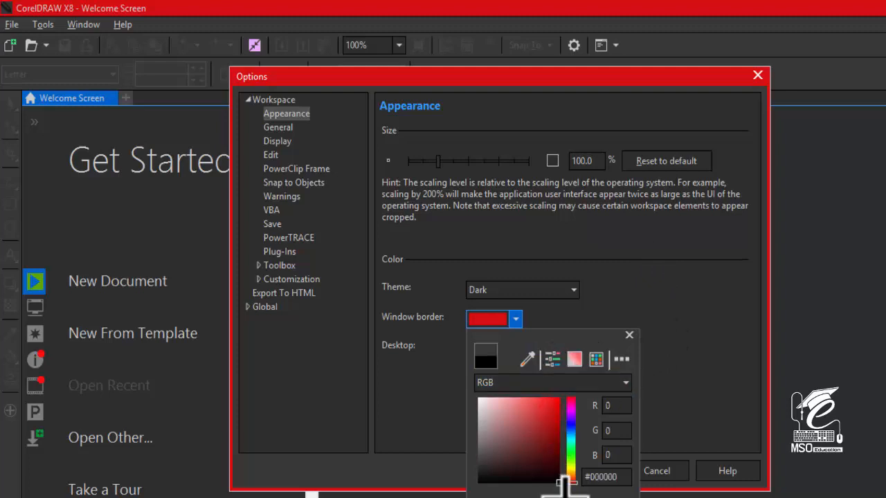
{"action": "left_click", "coordinate": [566, 482]}
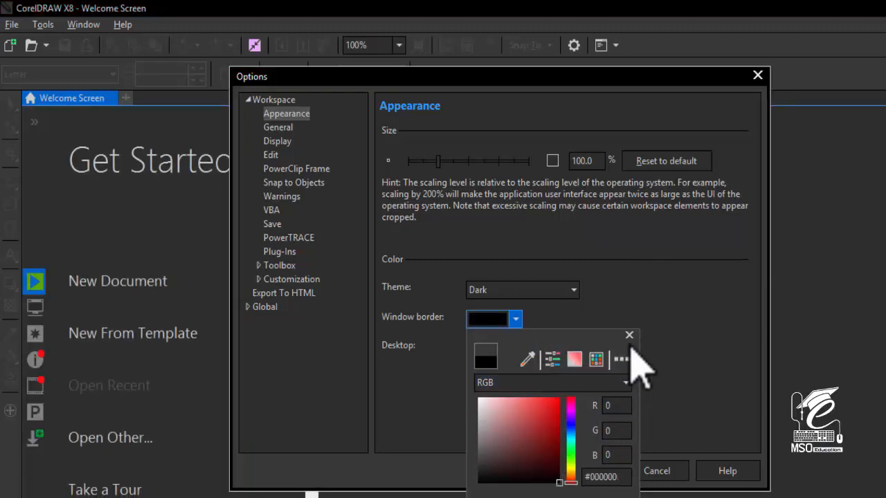
{"action": "left_click", "coordinate": [629, 336]}
{"action": "left_click", "coordinate": [661, 472]}
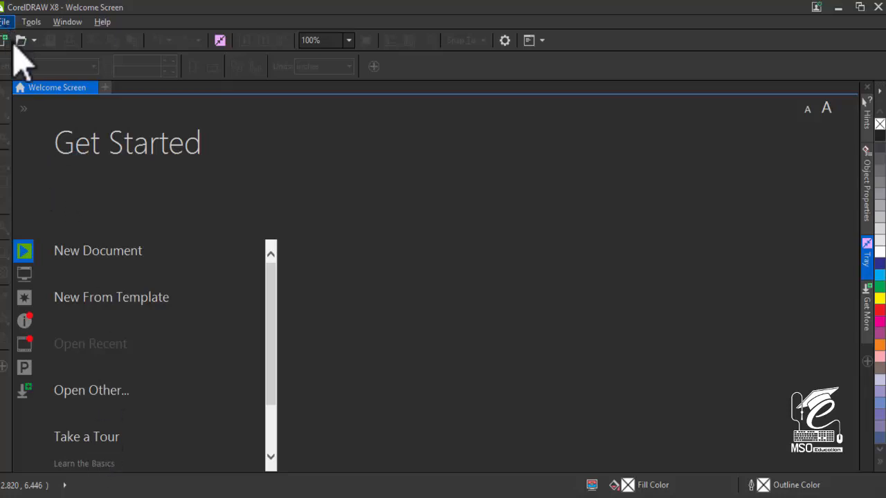
{"action": "left_click", "coordinate": [6, 22]}
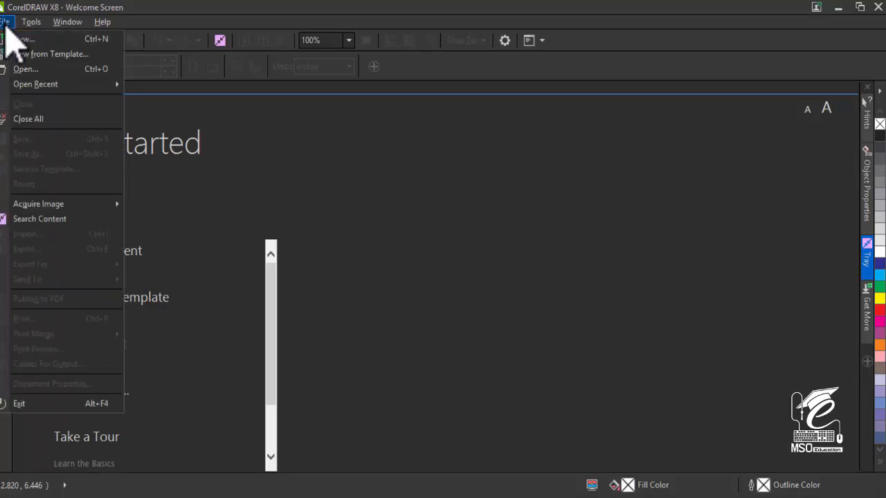
{"action": "left_click", "coordinate": [6, 25]}
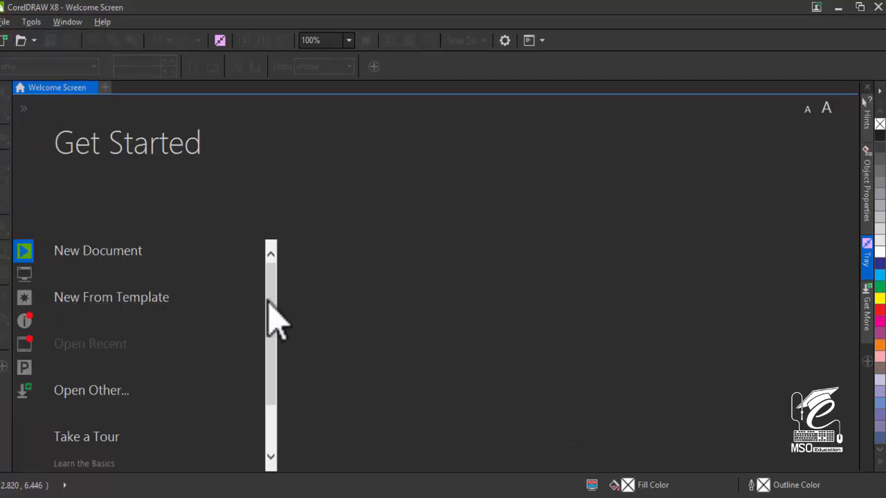
{"action": "left_click_drag", "start_coordinate": [270, 301], "coordinate": [280, 267]}
Open the workspace's General options and set the CorelDRAW X8 start-up action to Start a New Document.
{"action": "mouse_move", "coordinate": [68, 259]}
{"action": "left_click", "coordinate": [31, 22]}
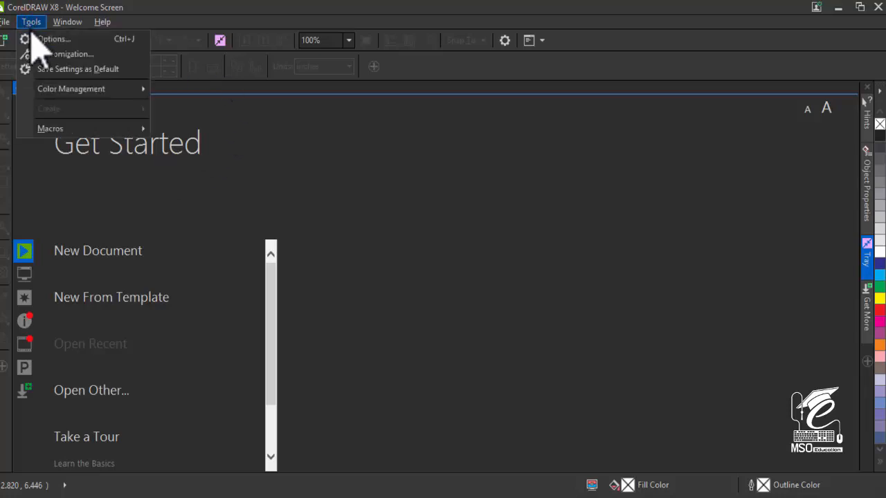
{"action": "left_click", "coordinate": [39, 40]}
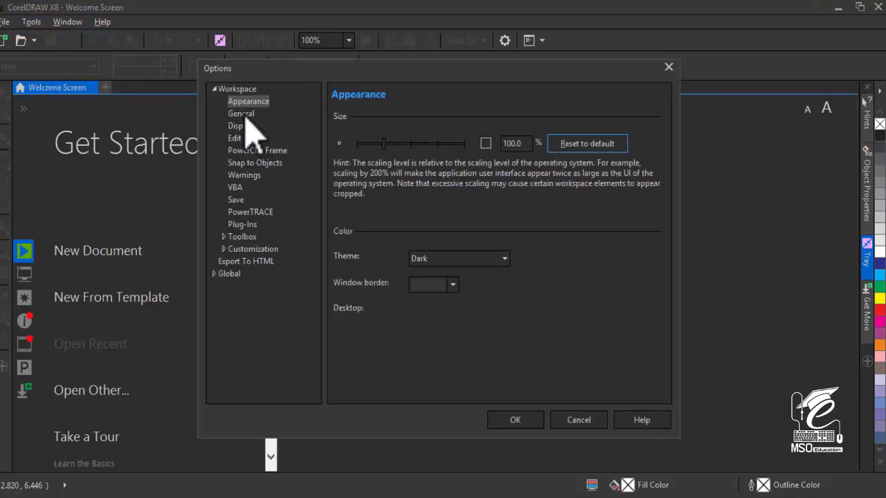
{"action": "left_click", "coordinate": [217, 90]}
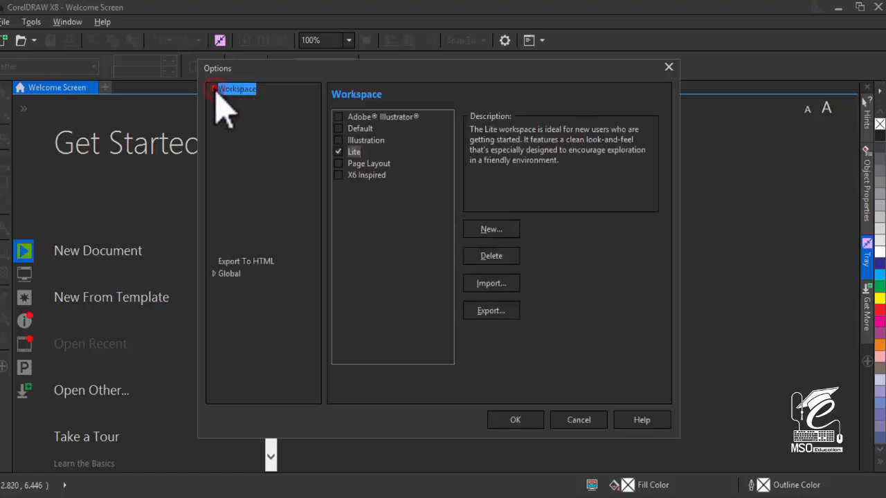
{"action": "left_click", "coordinate": [241, 112]}
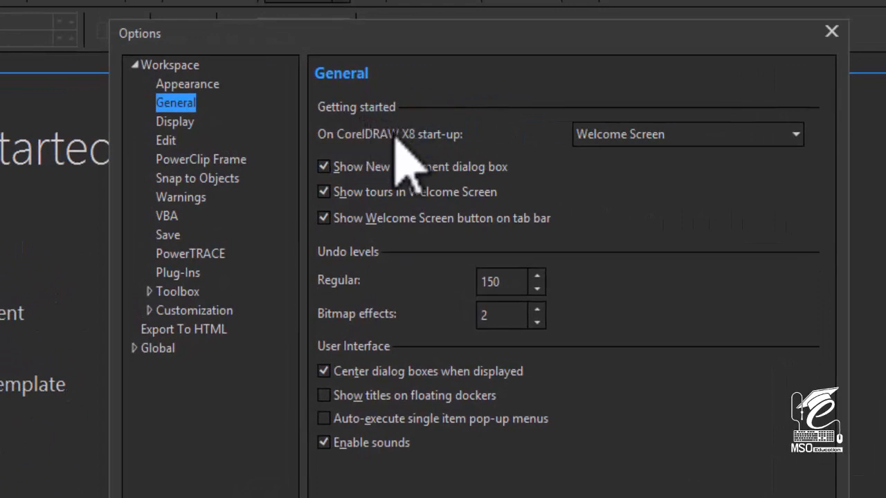
{"action": "left_click", "coordinate": [629, 134]}
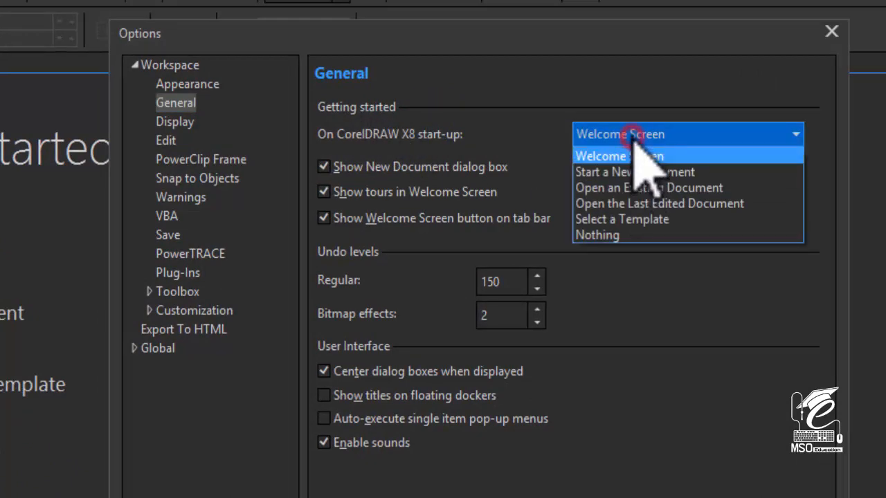
{"action": "left_click", "coordinate": [632, 220]}
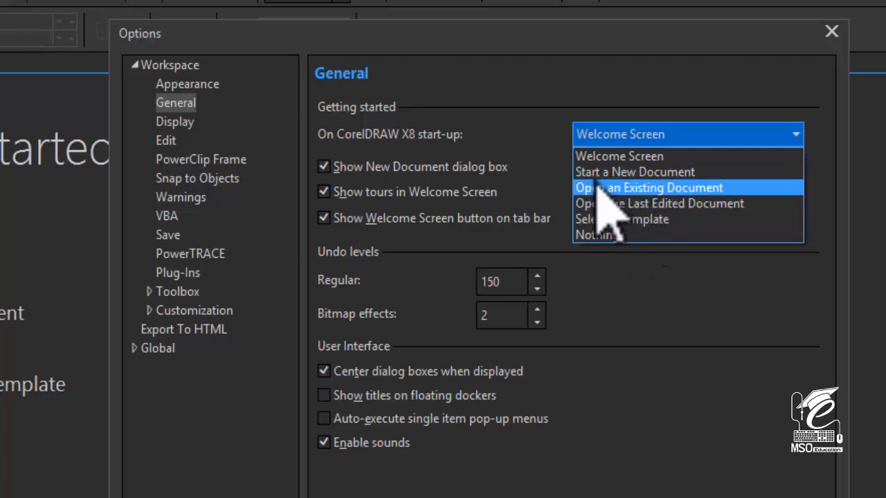
{"action": "left_click", "coordinate": [649, 173]}
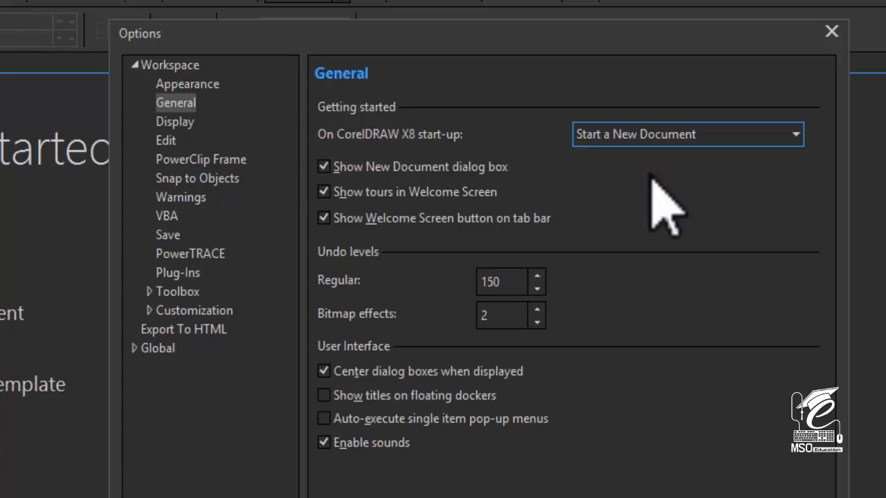
{"action": "left_click", "coordinate": [668, 138]}
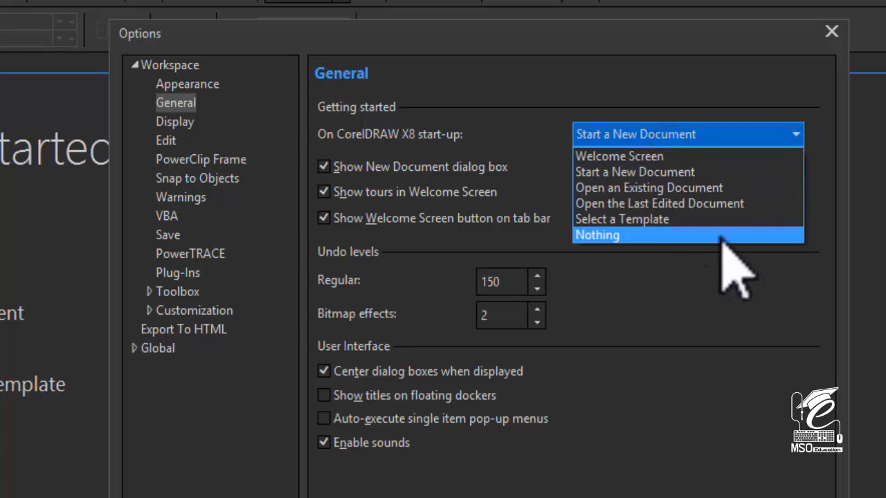
{"action": "key", "text": "Escape"}
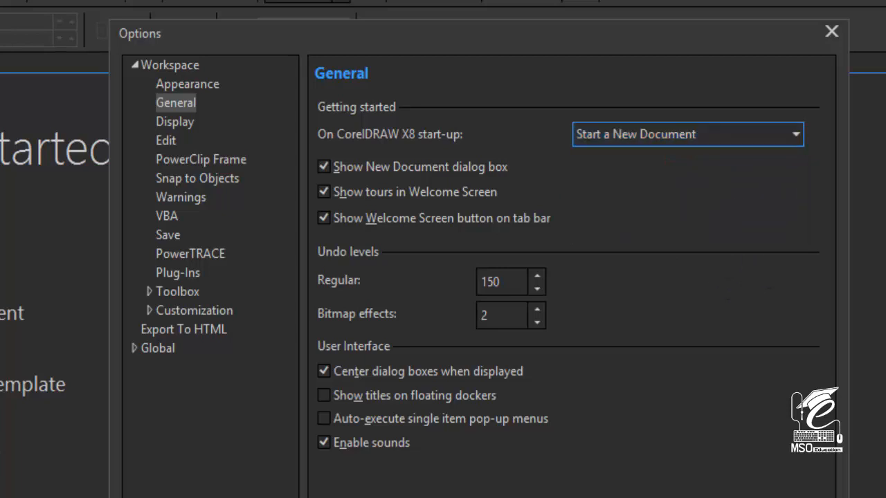
{"action": "left_click", "coordinate": [660, 133]}
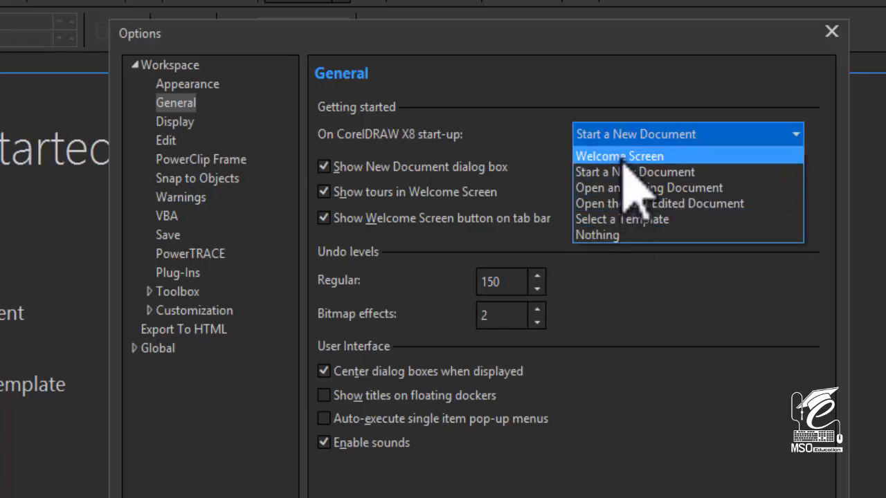
{"action": "key", "text": "Escape"}
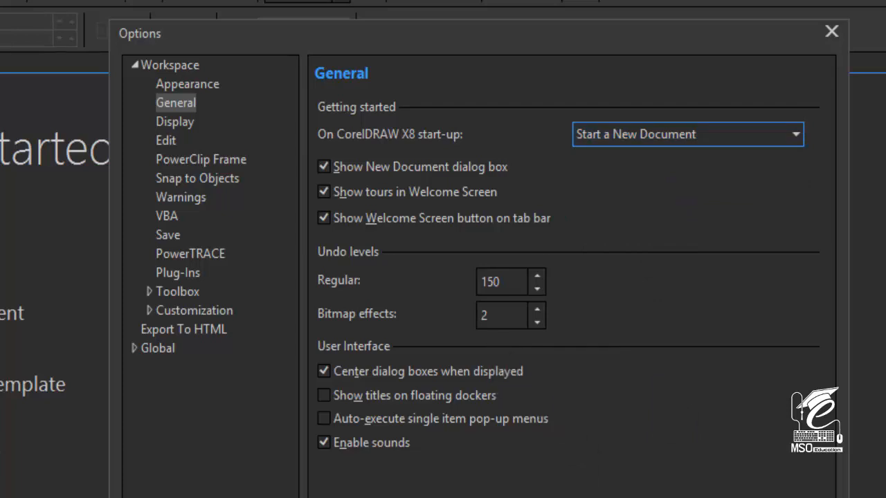
Set the CorelDRAW X8 start-up action back to Welcome Screen and close the options without applying them.
{"action": "left_click", "coordinate": [699, 132]}
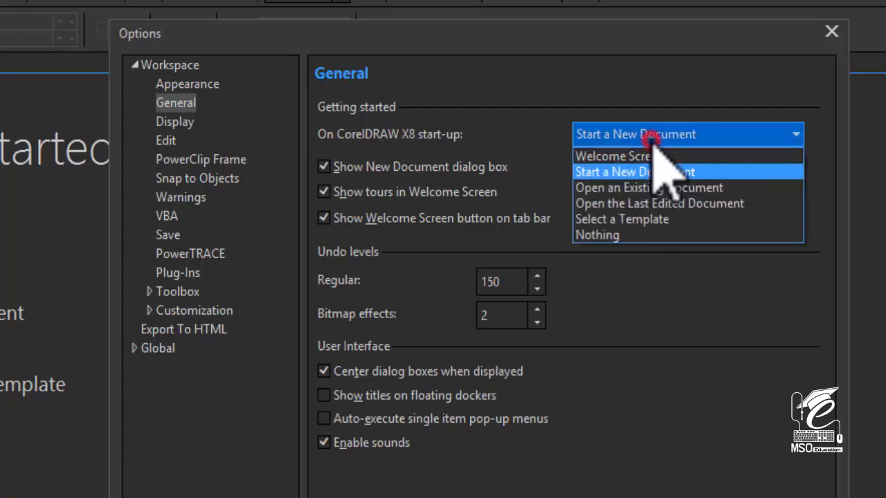
{"action": "left_click", "coordinate": [647, 153]}
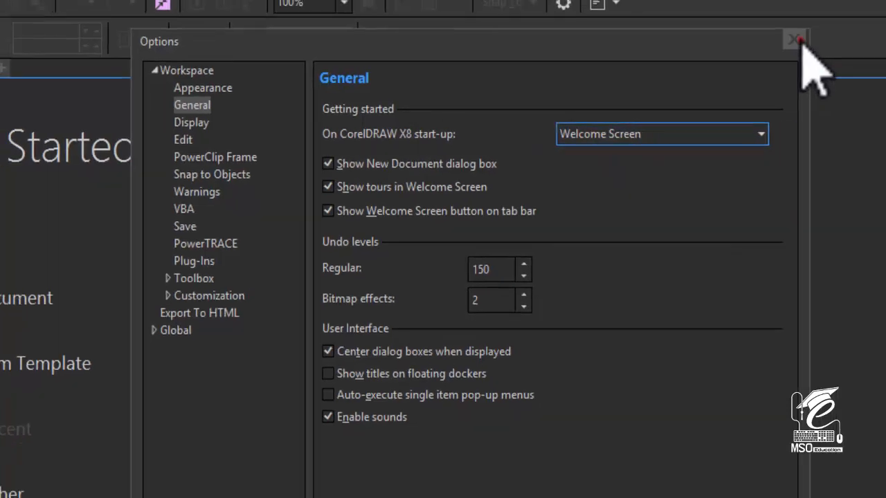
{"action": "left_click", "coordinate": [831, 31]}
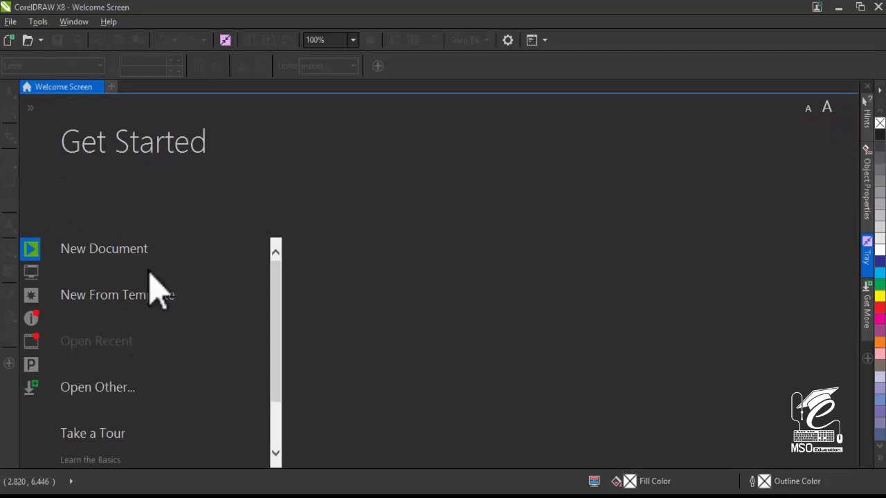
Open the workspace's General options, set the CorelDRAW X8 start-up action to Start a New Document and apply it.
{"action": "left_click", "coordinate": [38, 21]}
{"action": "left_click", "coordinate": [50, 39]}
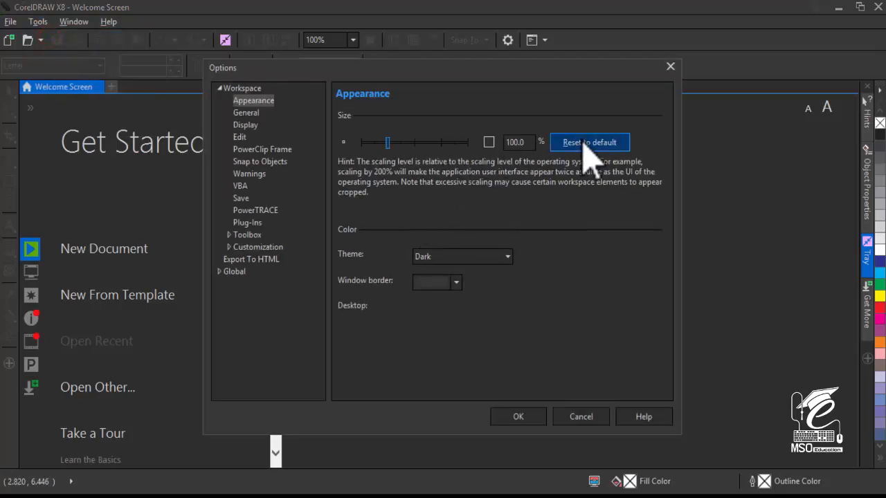
{"action": "left_click", "coordinate": [268, 115]}
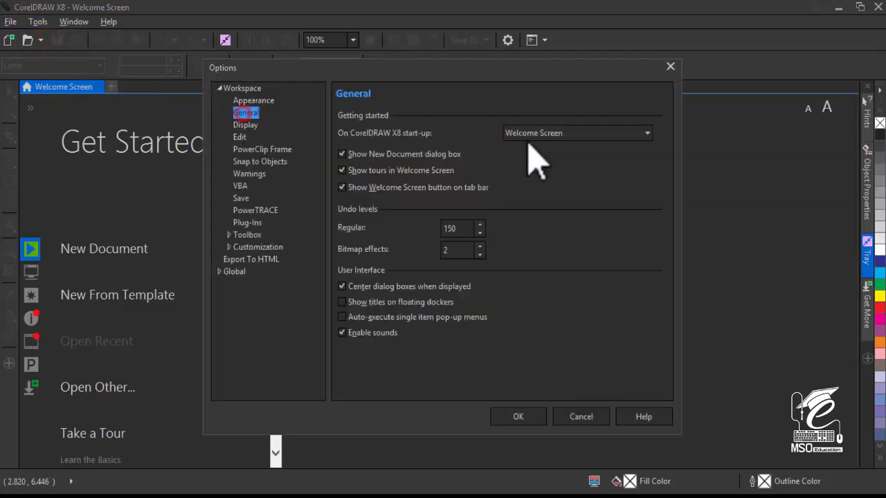
{"action": "left_click", "coordinate": [558, 132]}
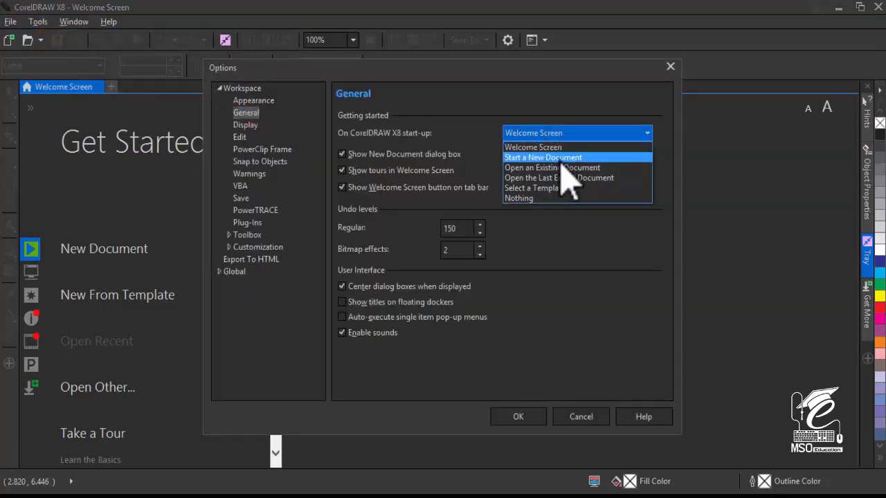
{"action": "left_click", "coordinate": [560, 158]}
{"action": "left_click", "coordinate": [518, 416]}
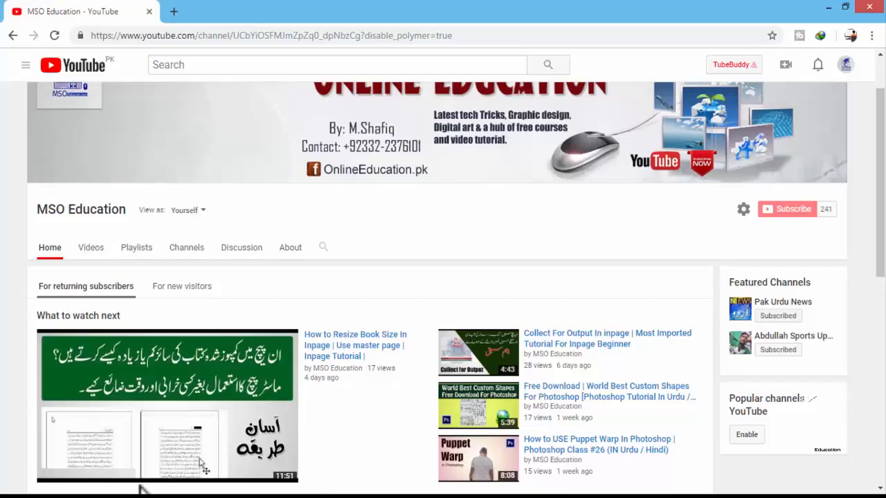
Relaunch CorelDRAW X8 to try out the new start-up action.
{"action": "key", "text": "super"}
{"action": "scroll", "coordinate": [344, 214], "scroll_direction": "down", "scroll_amount": 3}
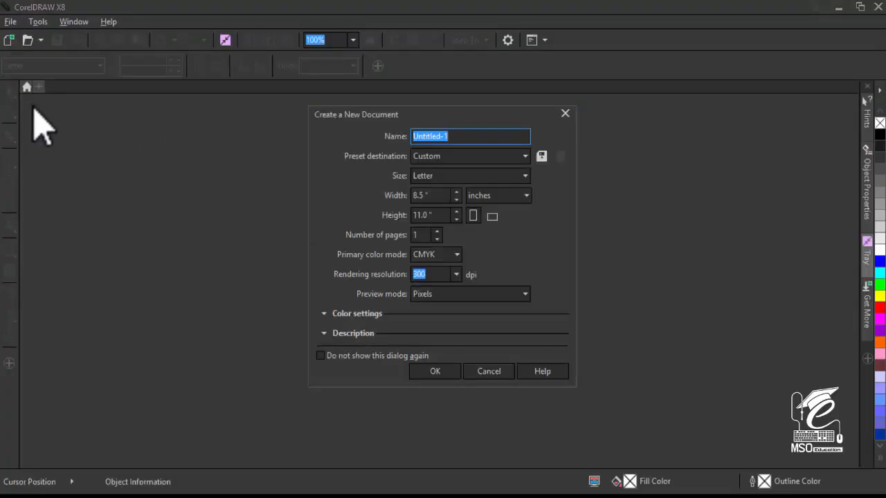
{"action": "left_click", "coordinate": [192, 7]}
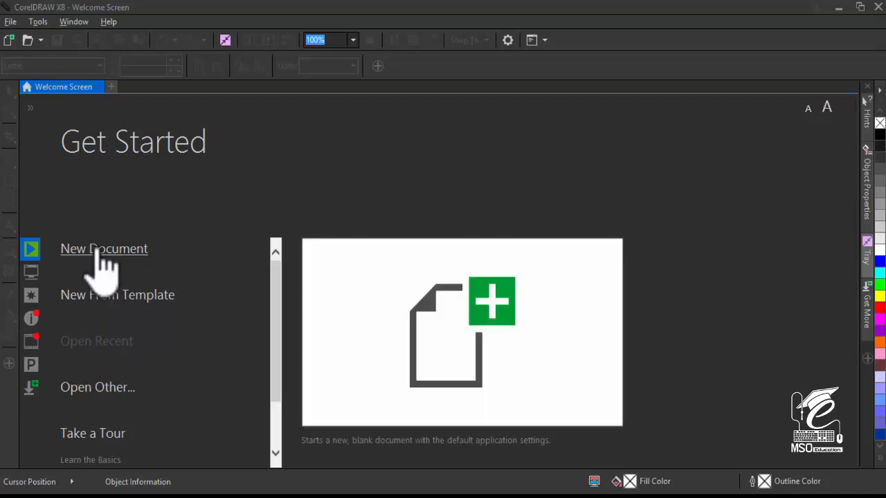
Start a new document from the Welcome Screen and name it MSOE.
{"action": "left_click", "coordinate": [97, 251]}
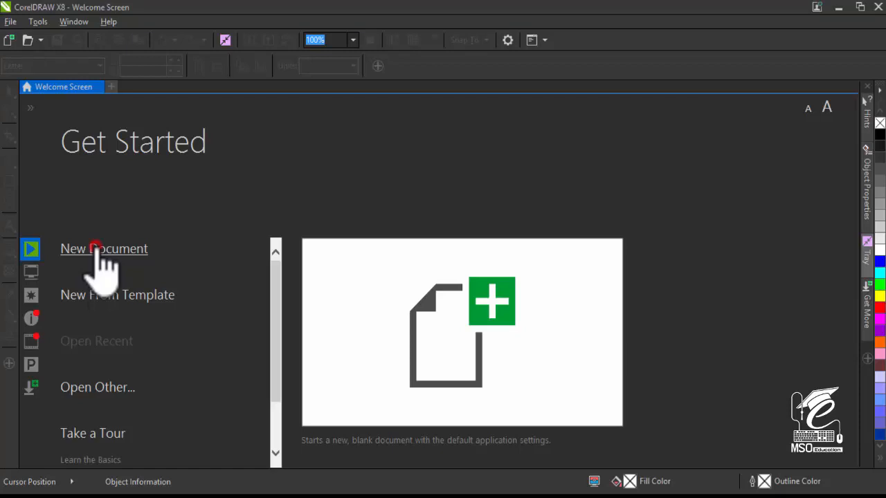
{"action": "mouse_move", "coordinate": [407, 117]}
{"action": "left_mouse_down"}
{"action": "mouse_move", "coordinate": [380, 112]}
{"action": "mouse_move", "coordinate": [414, 124]}
{"action": "mouse_move", "coordinate": [405, 115]}
{"action": "left_mouse_up"}
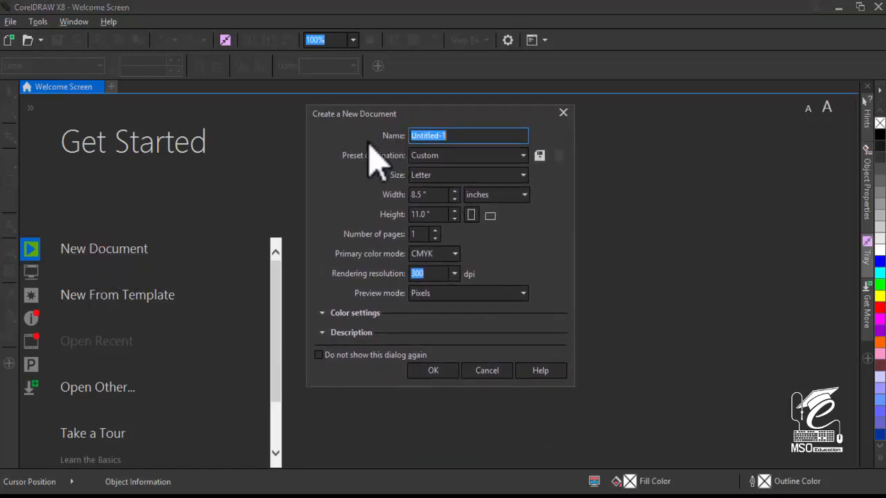
{"action": "left_click", "coordinate": [343, 105]}
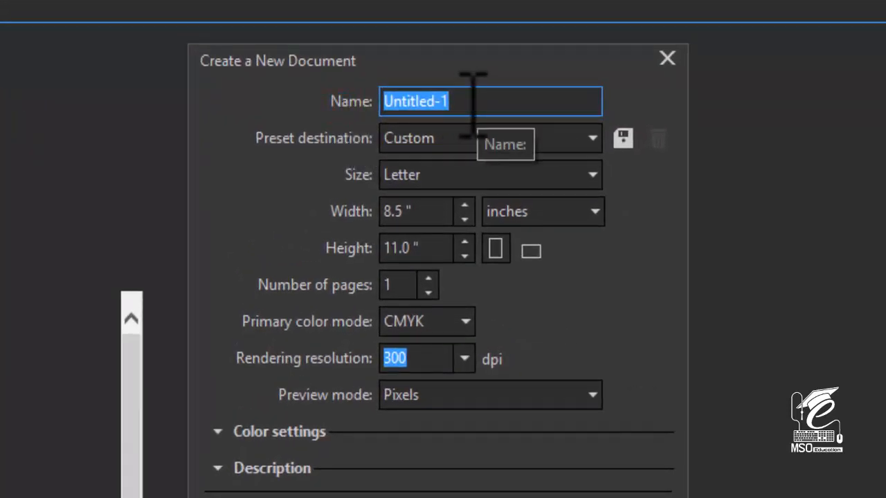
{"action": "type", "text": "MSOE"}
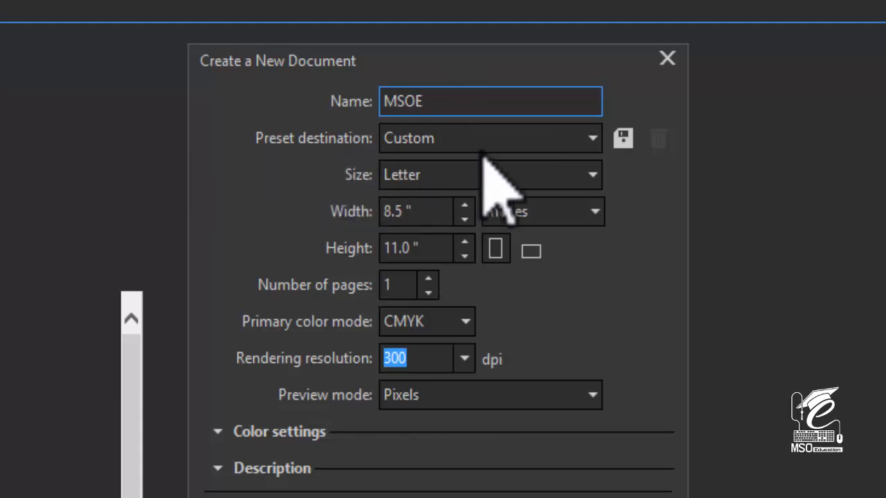
Set the new document's preset destination to CorelDRAW default.
{"action": "left_click", "coordinate": [577, 143]}
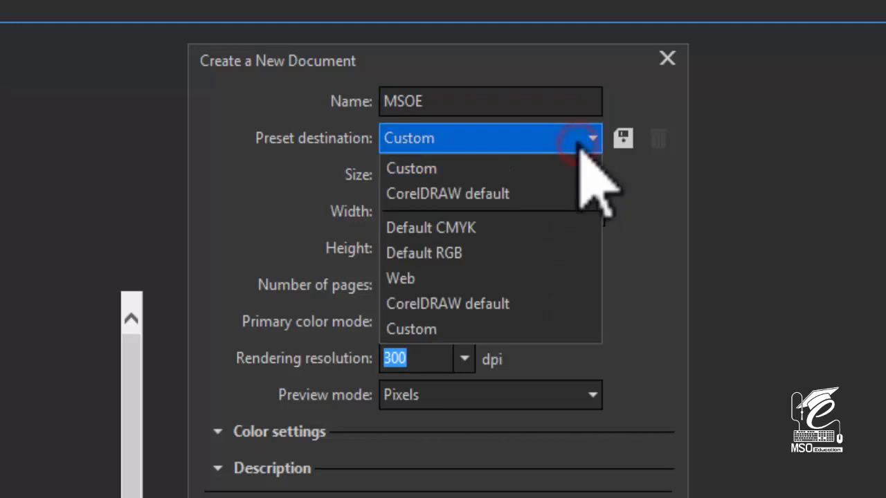
{"action": "left_click", "coordinate": [525, 135]}
{"action": "left_click", "coordinate": [524, 135]}
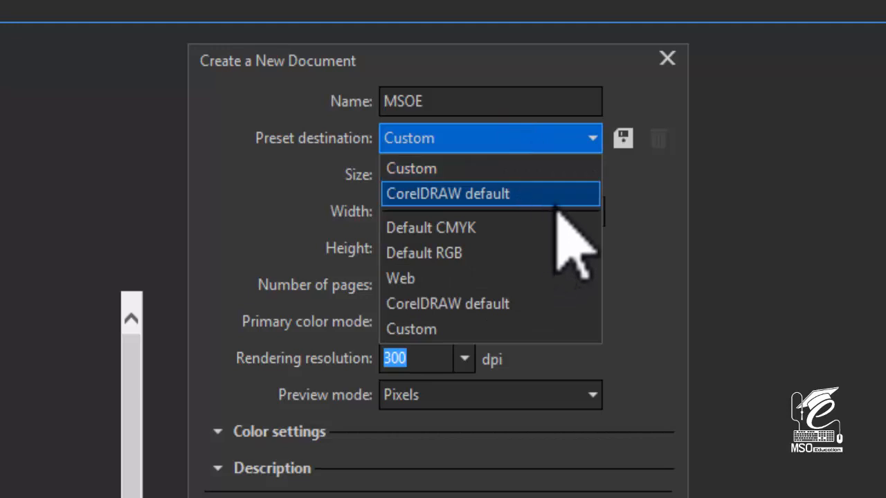
{"action": "left_click", "coordinate": [558, 199]}
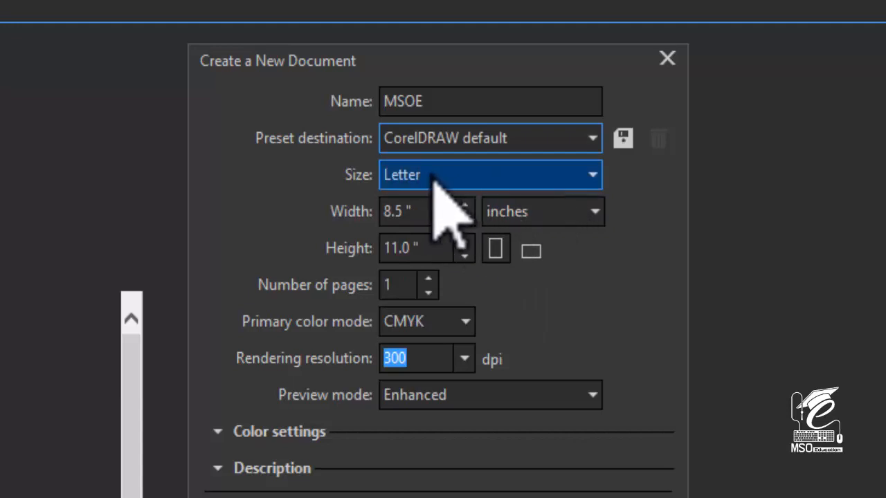
Look through the available page sizes and change the new document's preset destination to Custom.
{"action": "left_click", "coordinate": [461, 175]}
{"action": "left_click_drag", "start_coordinate": [589, 325], "coordinate": [590, 478]}
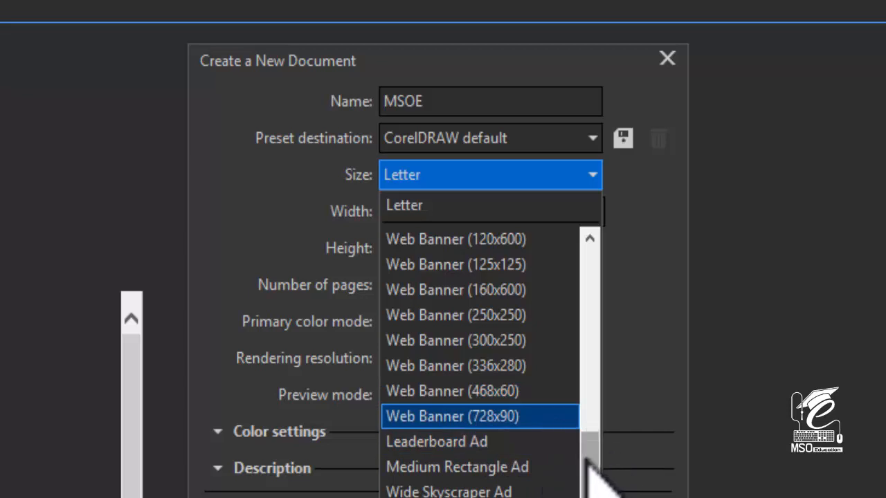
{"action": "left_click_drag", "start_coordinate": [587, 471], "coordinate": [588, 176]}
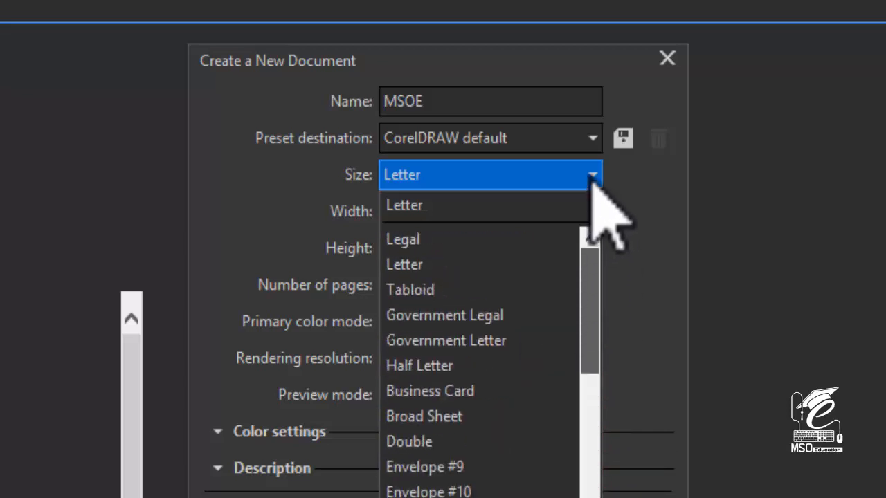
{"action": "left_click", "coordinate": [587, 170]}
{"action": "left_click", "coordinate": [556, 131]}
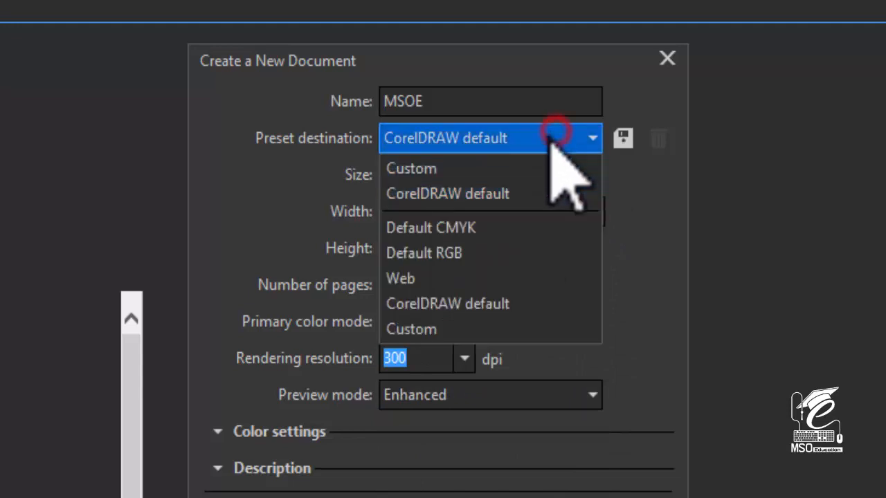
{"action": "left_click", "coordinate": [509, 169]}
Examine the page sizes and preset destinations offered for the new document without changing them.
{"action": "left_click", "coordinate": [512, 178]}
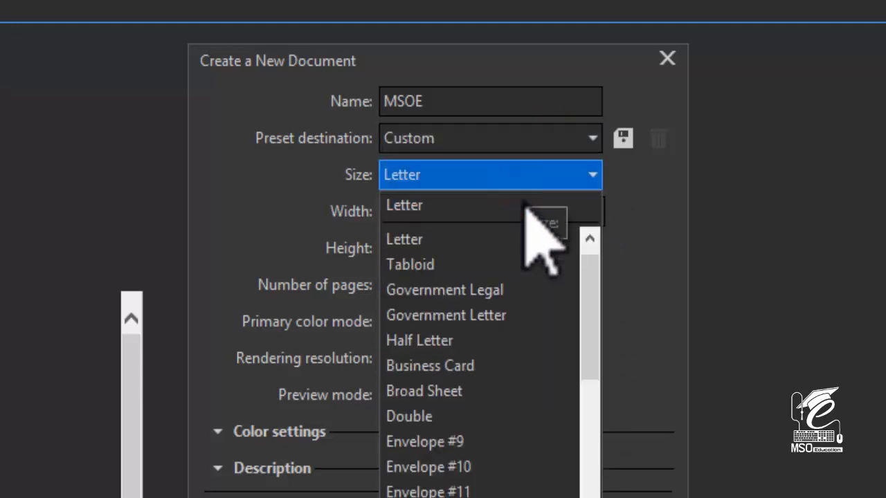
{"action": "left_click", "coordinate": [598, 317]}
{"action": "scroll", "coordinate": [598, 318], "scroll_direction": "down", "scroll_amount": 3}
{"action": "scroll", "coordinate": [588, 218], "scroll_direction": "up", "scroll_amount": 8}
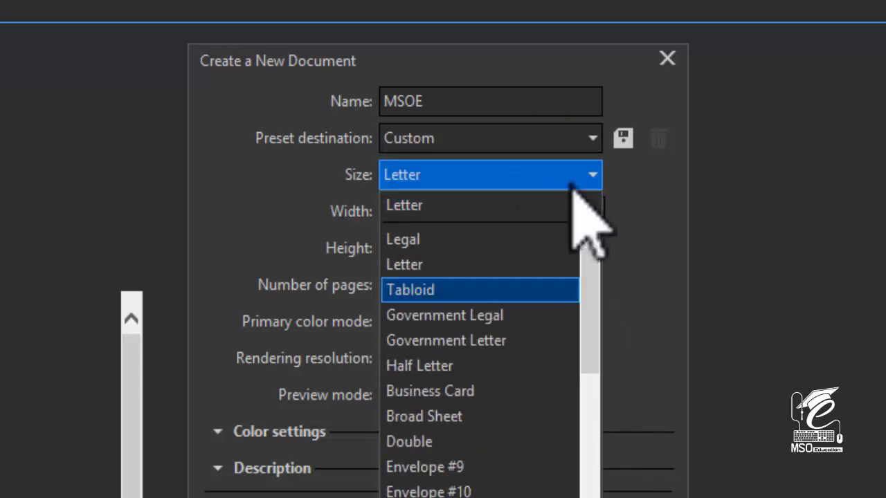
{"action": "left_click", "coordinate": [558, 170]}
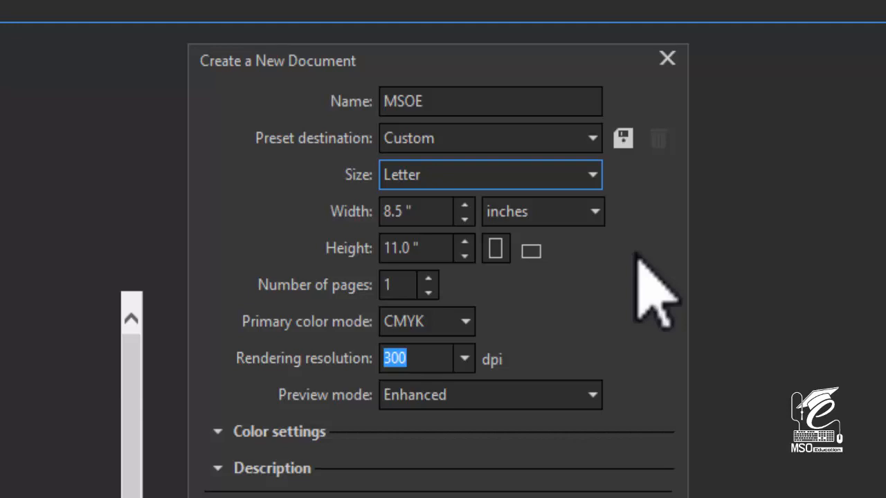
{"action": "left_click", "coordinate": [587, 137]}
{"action": "left_click", "coordinate": [586, 138]}
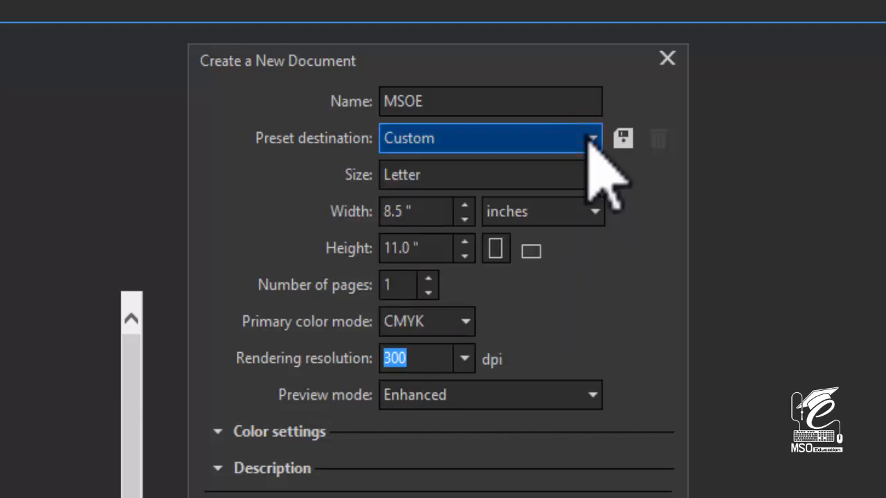
{"action": "left_click", "coordinate": [451, 139]}
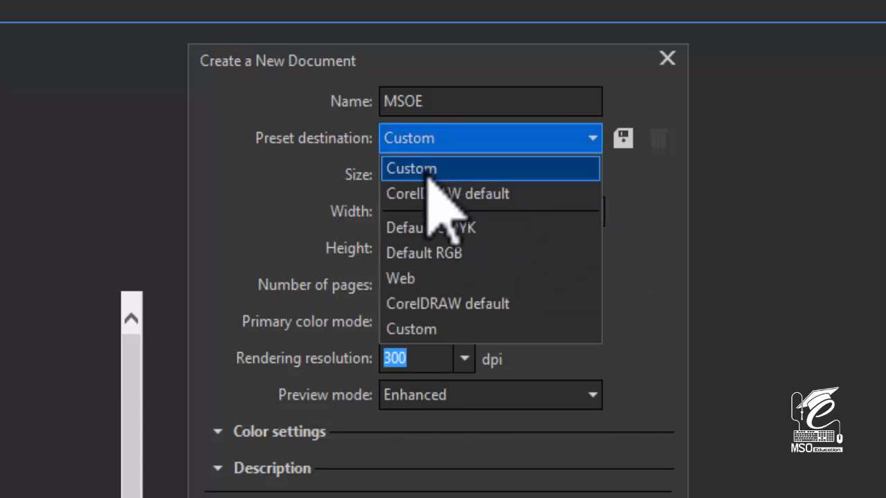
{"action": "left_click", "coordinate": [438, 138]}
Set the new document's page size to A4.
{"action": "left_click", "coordinate": [446, 175]}
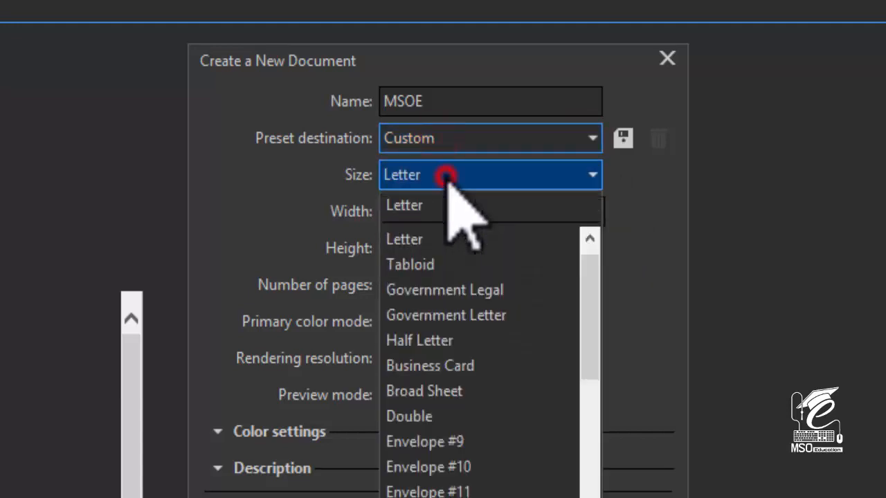
{"action": "left_click", "coordinate": [445, 174]}
{"action": "left_click", "coordinate": [442, 175]}
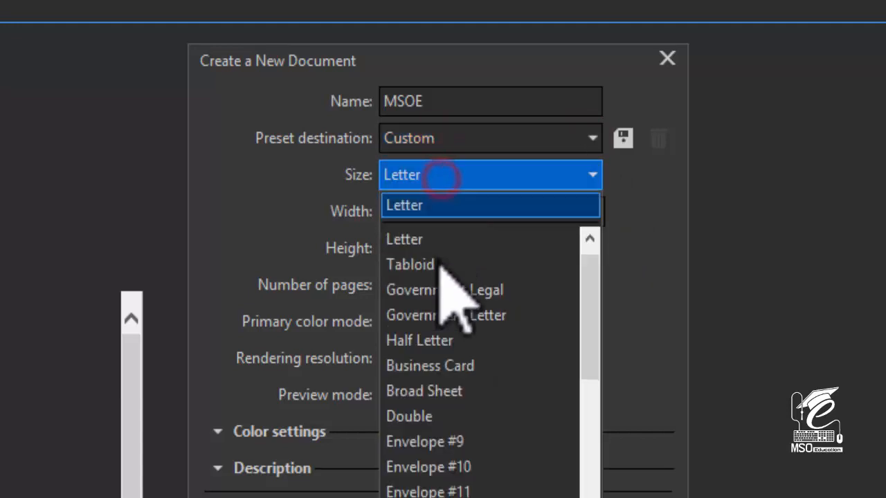
{"action": "scroll", "coordinate": [446, 291], "scroll_direction": "down", "scroll_amount": 15}
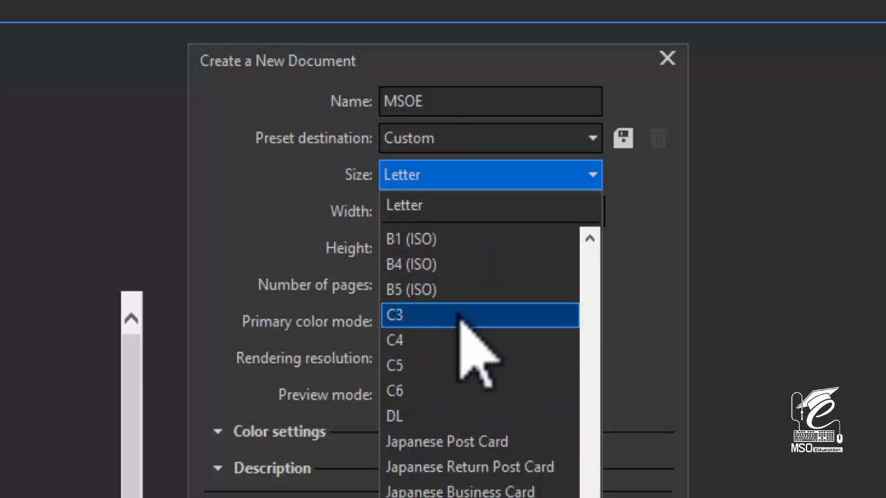
{"action": "scroll", "coordinate": [460, 318], "scroll_direction": "up", "scroll_amount": 4}
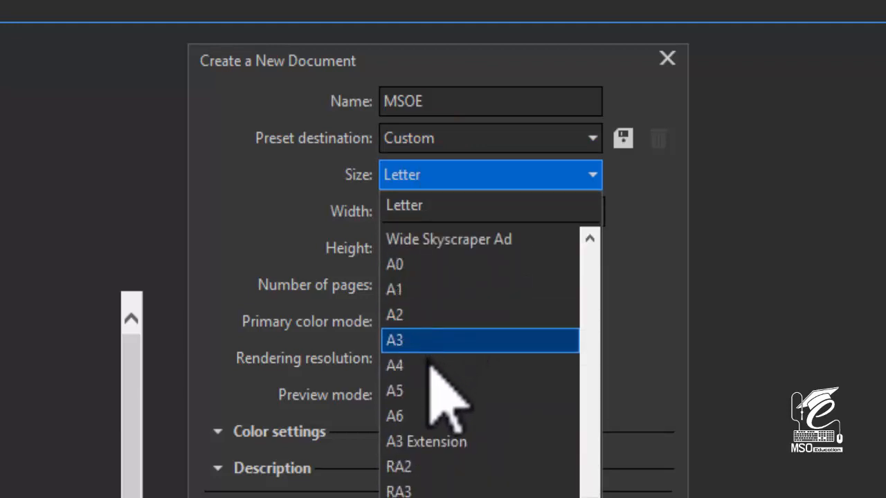
{"action": "left_click", "coordinate": [432, 361]}
Set the page units to inches and the page orientation to landscape.
{"action": "left_click", "coordinate": [518, 213]}
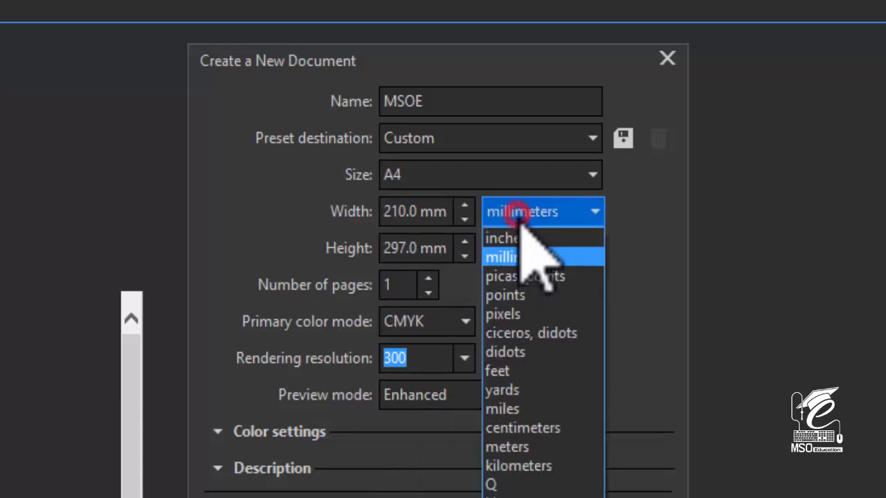
{"action": "left_click", "coordinate": [528, 238]}
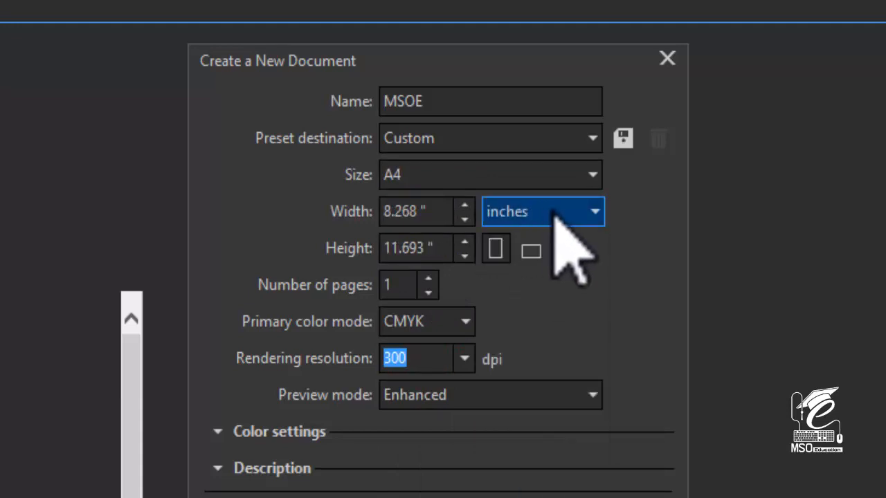
{"action": "left_click", "coordinate": [404, 212]}
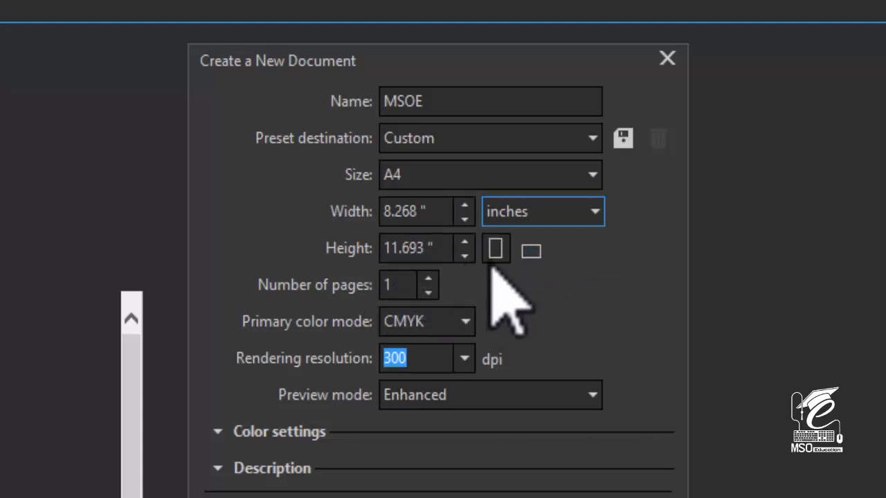
{"action": "left_click", "coordinate": [530, 256]}
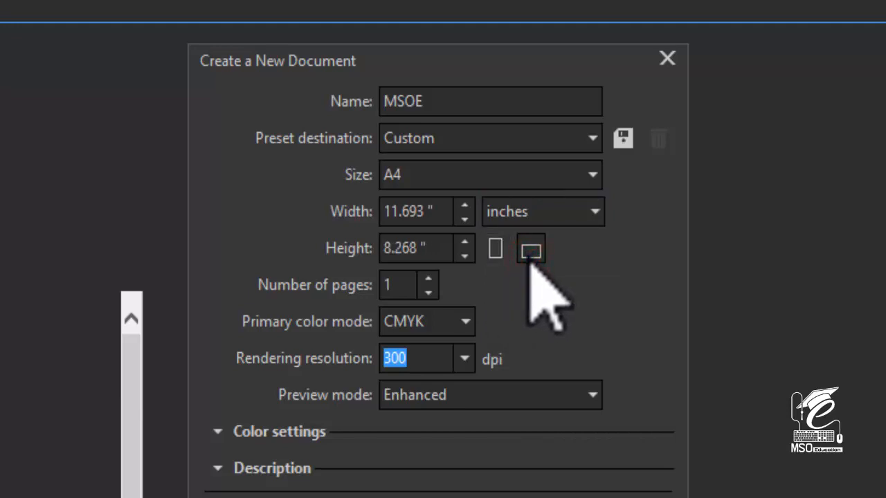
Set the number of pages to 5 and check the primary color mode options, keeping CMYK.
{"action": "double_click", "coordinate": [411, 283]}
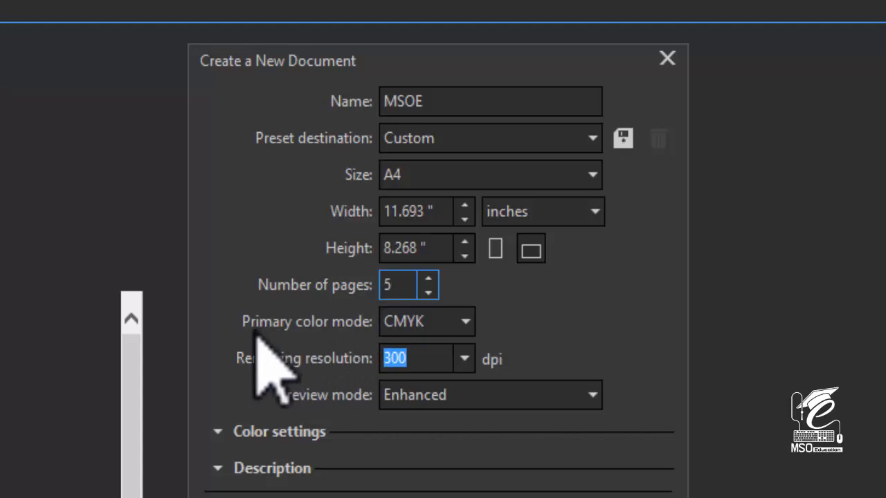
{"action": "left_click", "coordinate": [465, 323]}
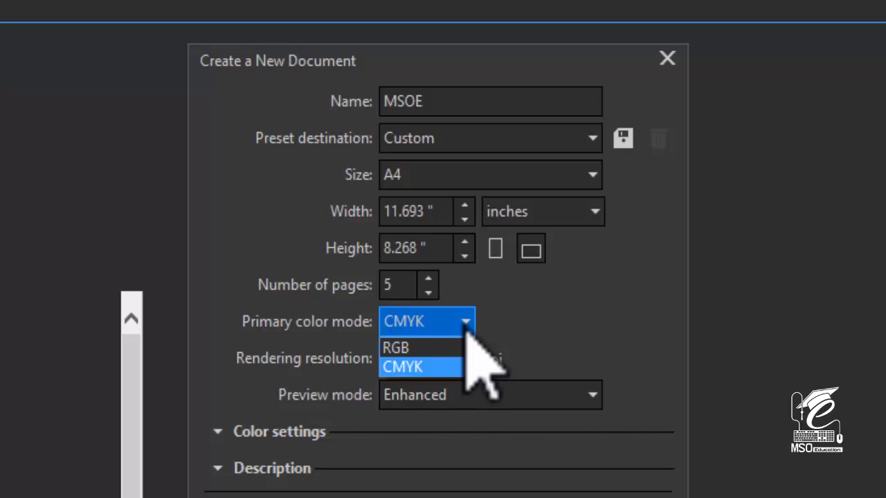
{"action": "left_click", "coordinate": [465, 329]}
{"action": "left_click", "coordinate": [551, 325]}
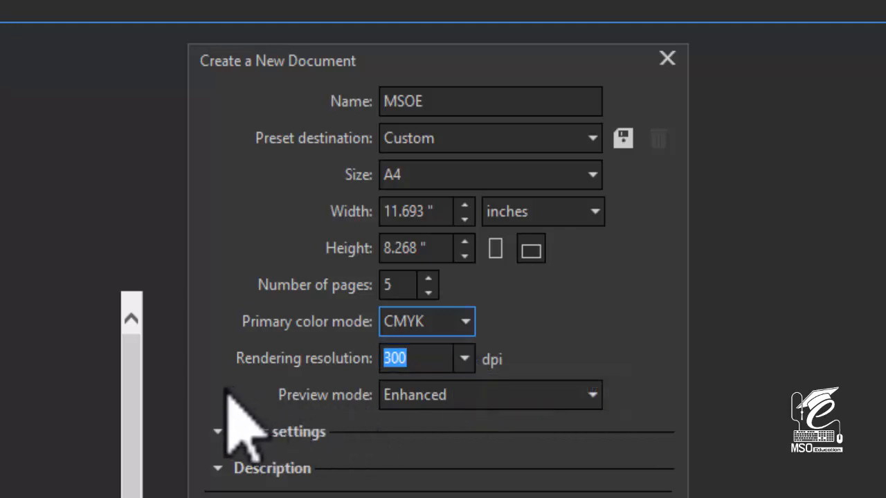
Check the rendering resolution and preview mode options, keeping 300 dpi and Enhanced.
{"action": "left_click", "coordinate": [464, 358]}
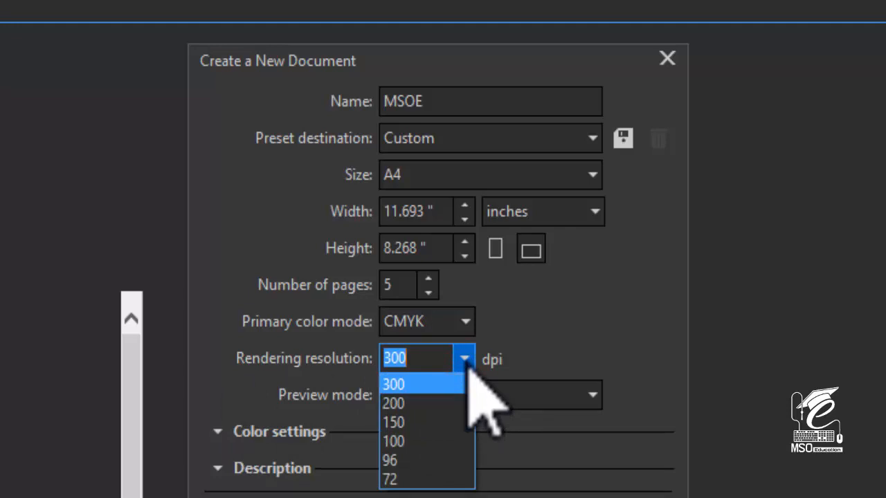
{"action": "left_click", "coordinate": [469, 365]}
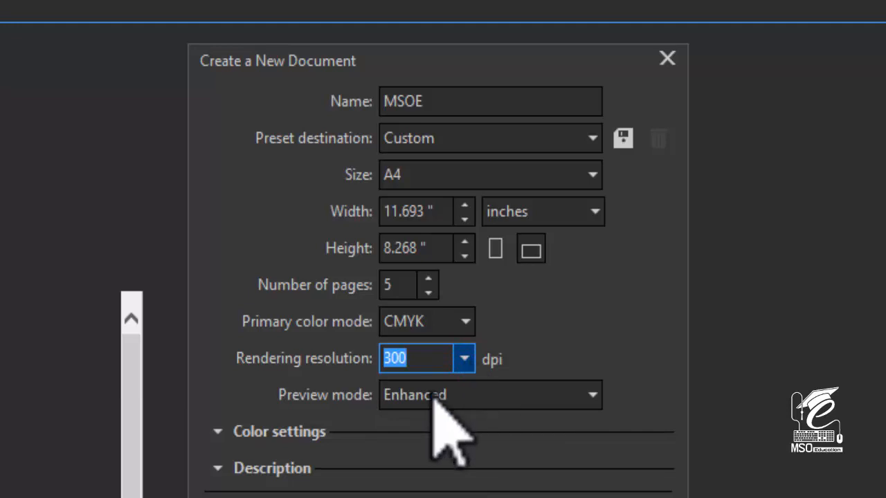
{"action": "left_click", "coordinate": [473, 405]}
{"action": "left_click", "coordinate": [485, 396]}
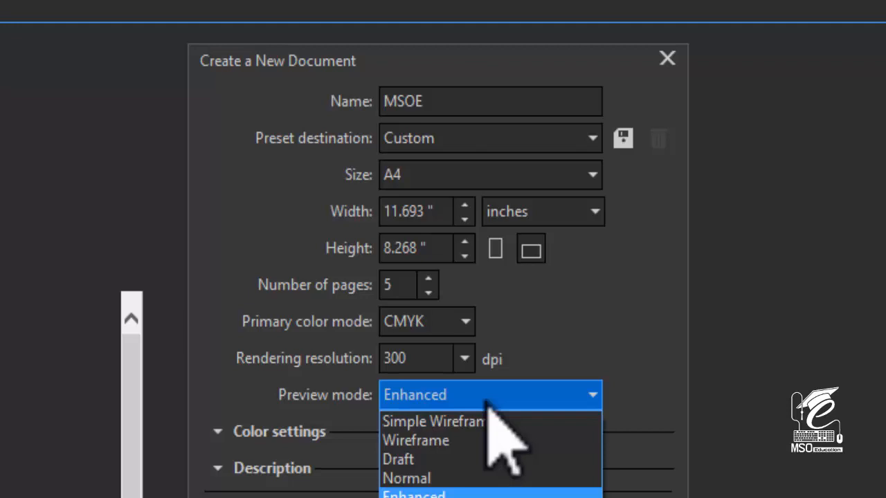
{"action": "left_click", "coordinate": [487, 395]}
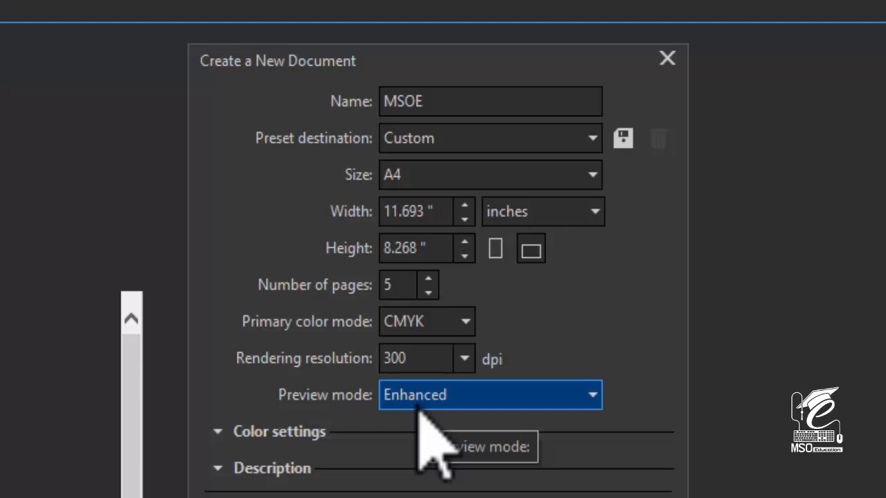
Save the current new-document settings as a destination preset named MSO Document.
{"action": "left_click", "coordinate": [623, 138]}
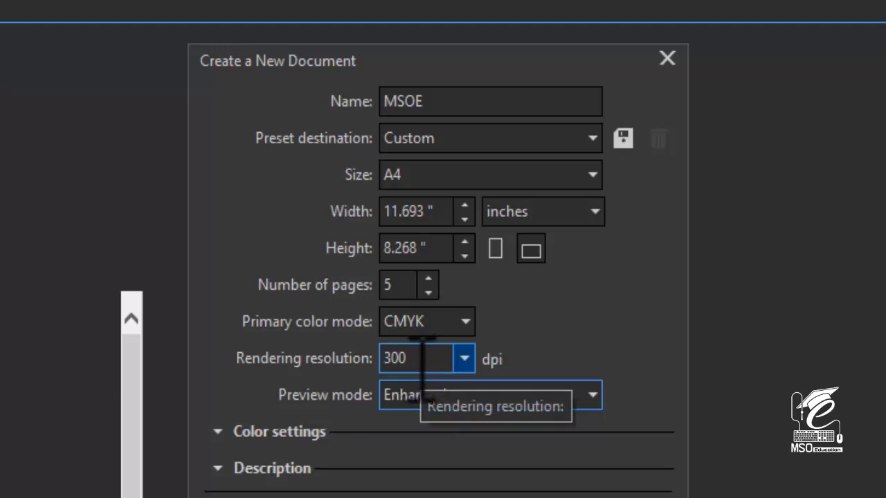
{"action": "left_click", "coordinate": [623, 138]}
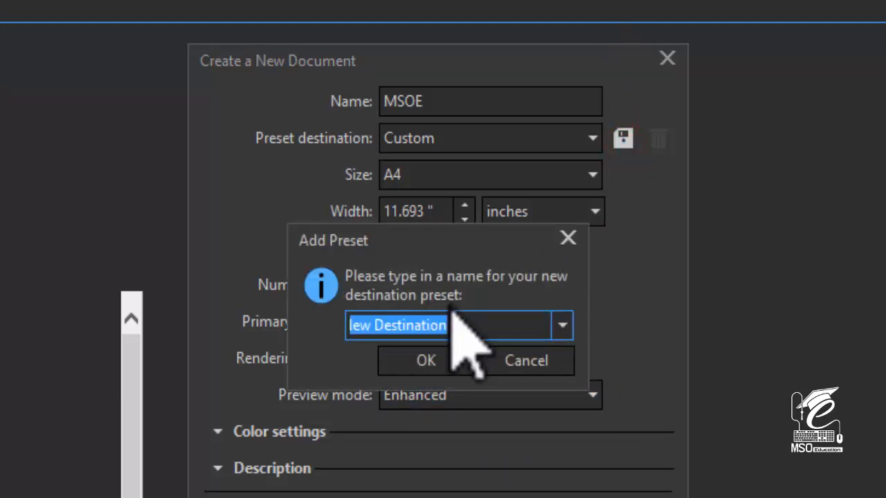
{"action": "type", "text": "MSO D"}
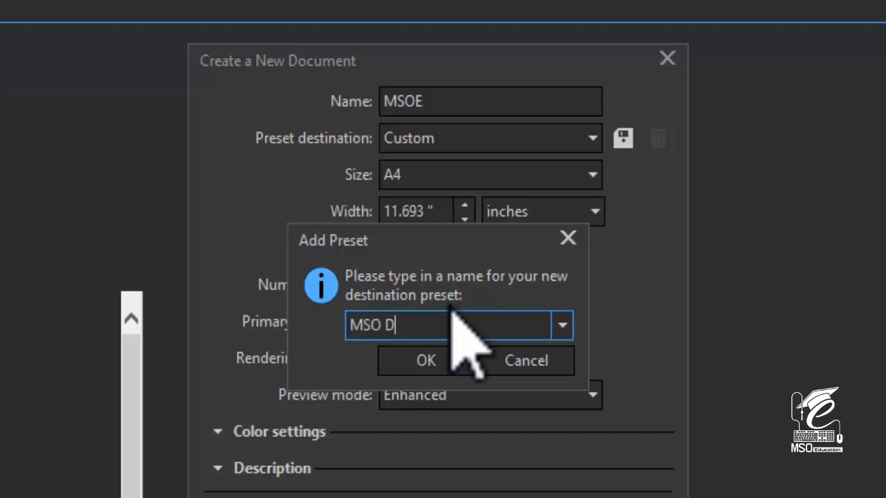
{"action": "type", "text": "ocumen"}
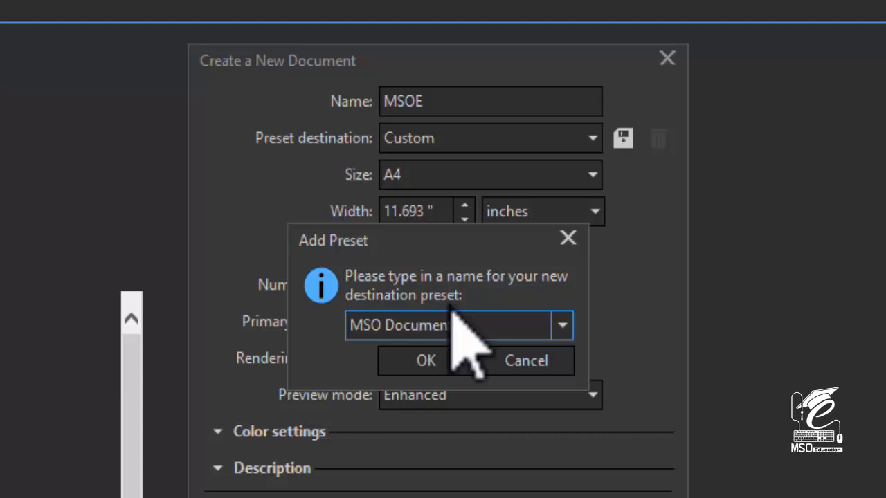
{"action": "type", "text": "t"}
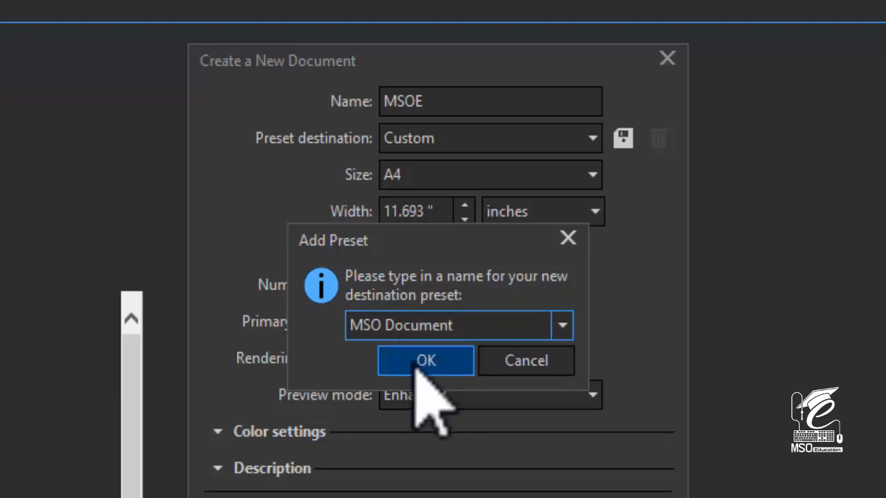
{"action": "left_click", "coordinate": [421, 361]}
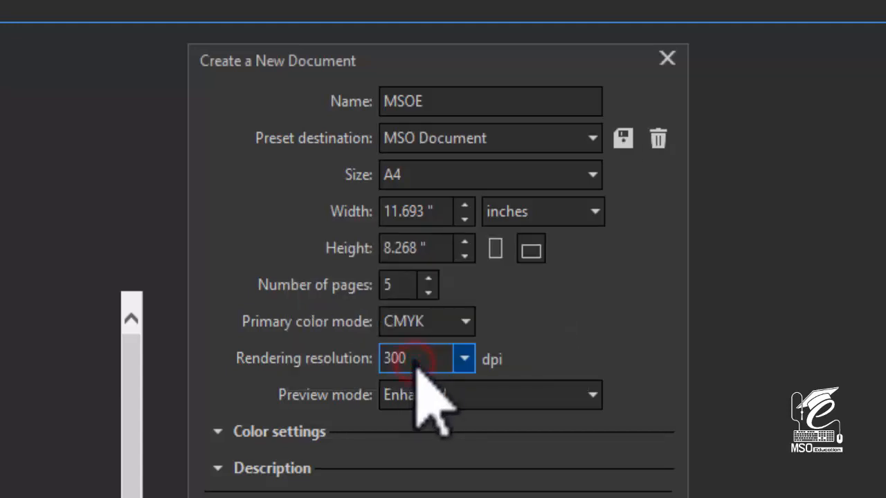
Check that the saved preset is listed among the preset destinations and reselect MSO Document.
{"action": "left_click", "coordinate": [593, 138]}
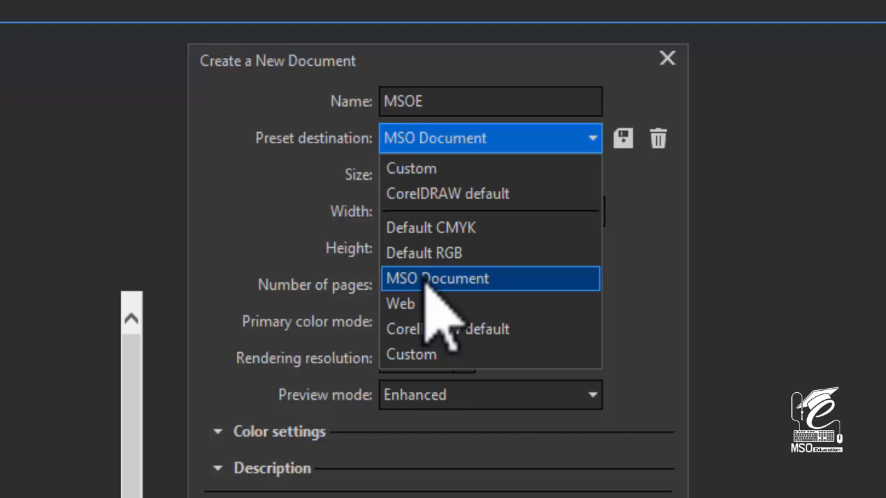
{"action": "left_click", "coordinate": [633, 238]}
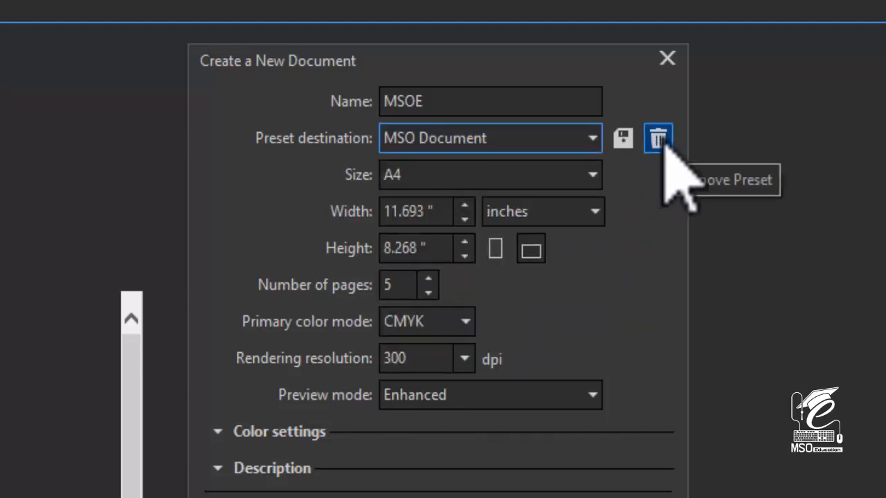
{"action": "left_click", "coordinate": [590, 140]}
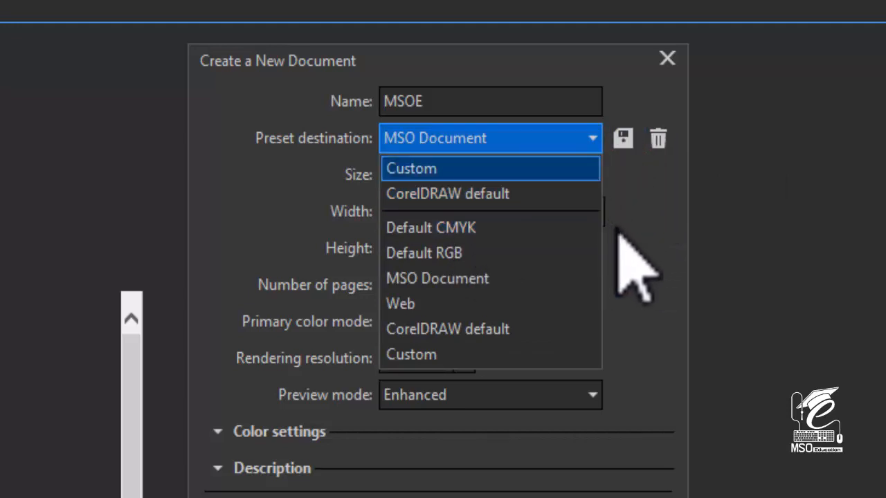
{"action": "left_click", "coordinate": [478, 278]}
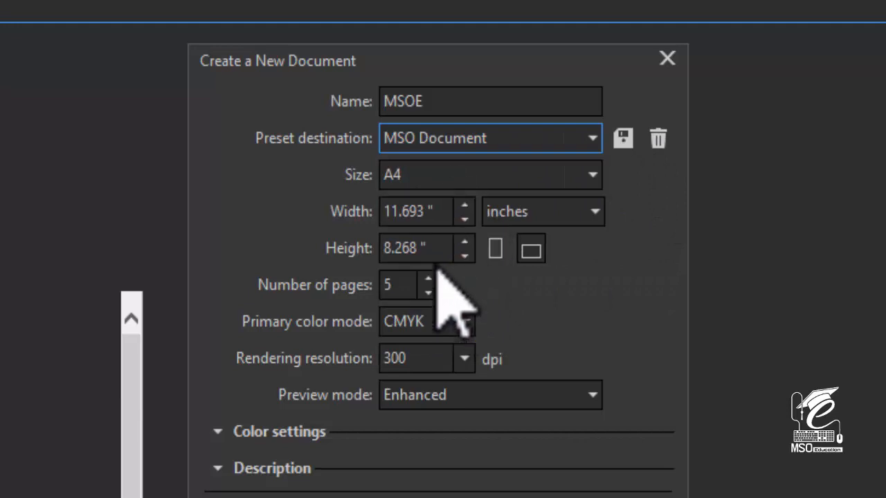
Try the Custom and Default RGB preset destinations and return to the MSO Document preset.
{"action": "left_click", "coordinate": [564, 140]}
{"action": "left_click", "coordinate": [479, 174]}
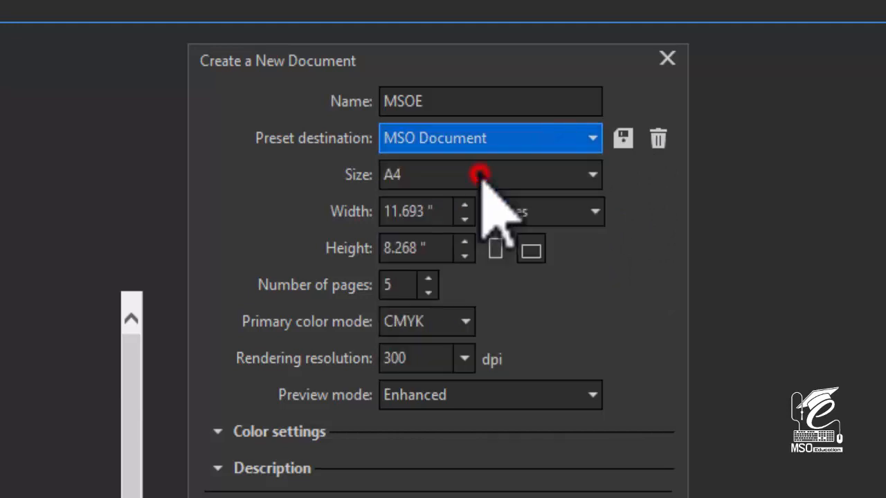
{"action": "left_click", "coordinate": [496, 142]}
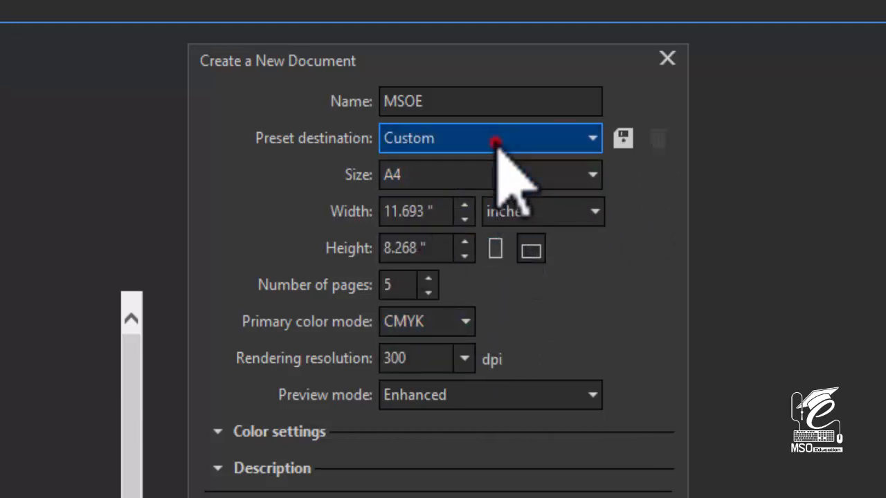
{"action": "left_click", "coordinate": [479, 253]}
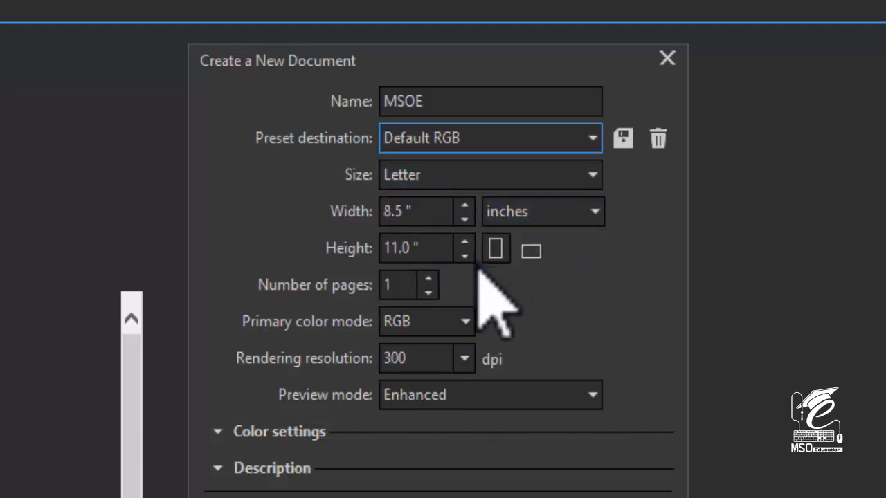
{"action": "left_click", "coordinate": [510, 139]}
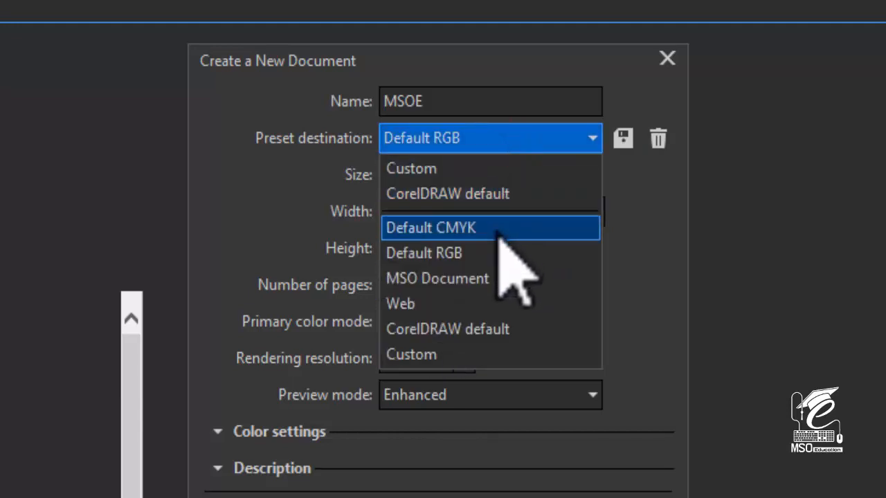
{"action": "left_click", "coordinate": [478, 278]}
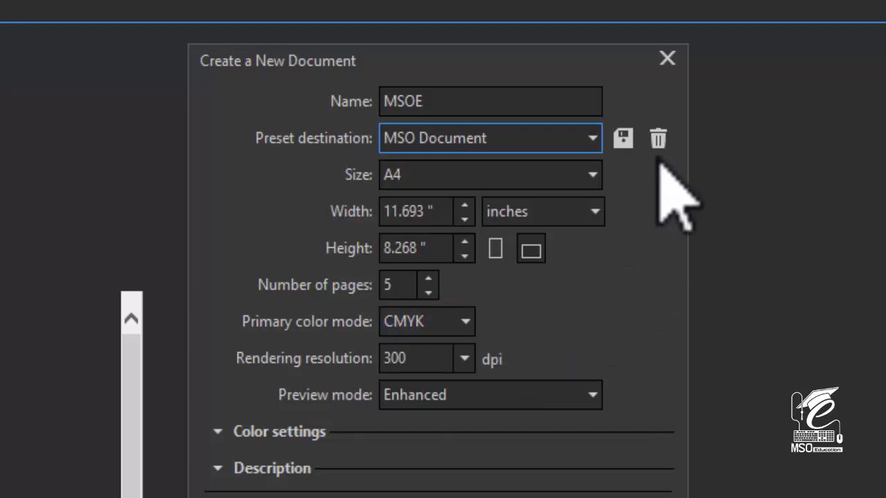
Delete the MSO Document preset, confirm the removal and check the list of remaining preset destinations.
{"action": "left_click", "coordinate": [660, 138]}
{"action": "left_click", "coordinate": [461, 380]}
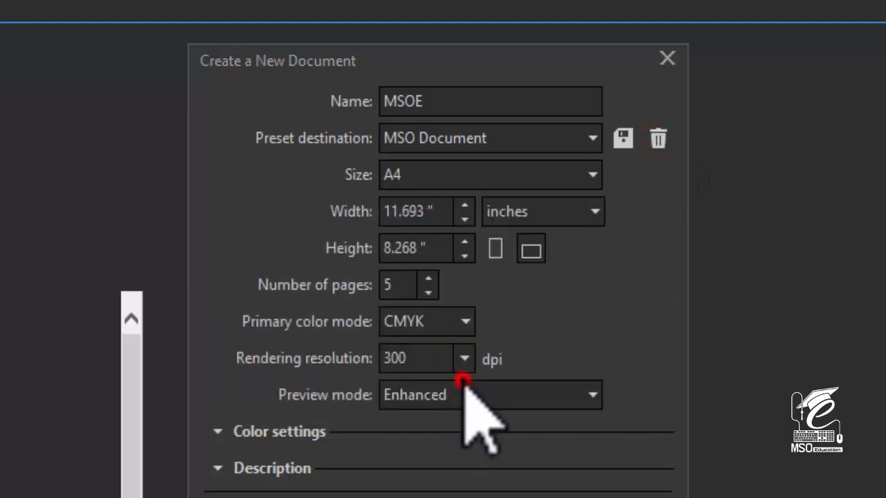
{"action": "left_click", "coordinate": [594, 140]}
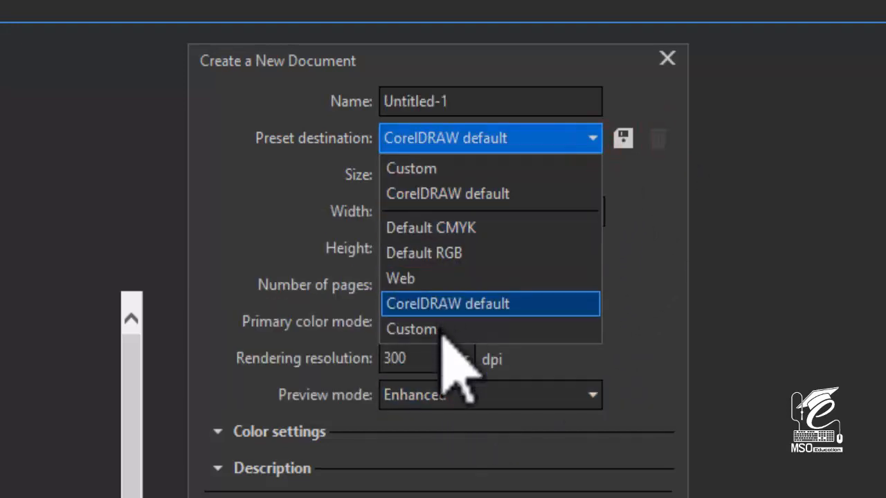